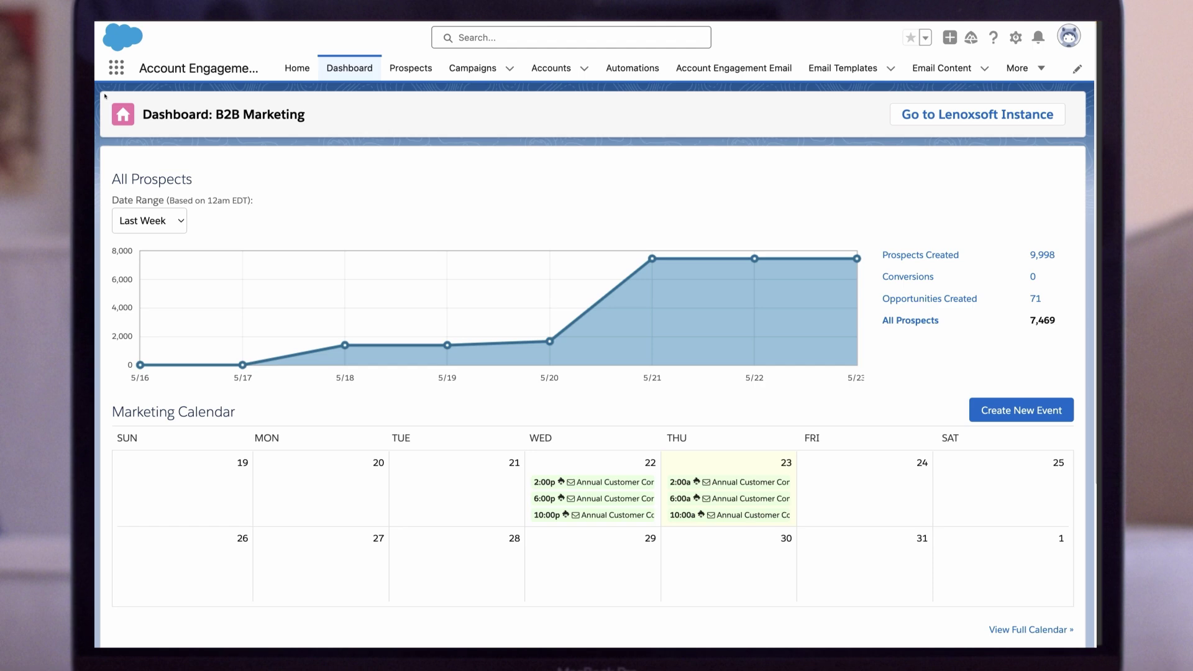
# Step: Open the App Launcher from the B2B Marketing dashboard in Account Engagement
pyautogui.click(116, 67)
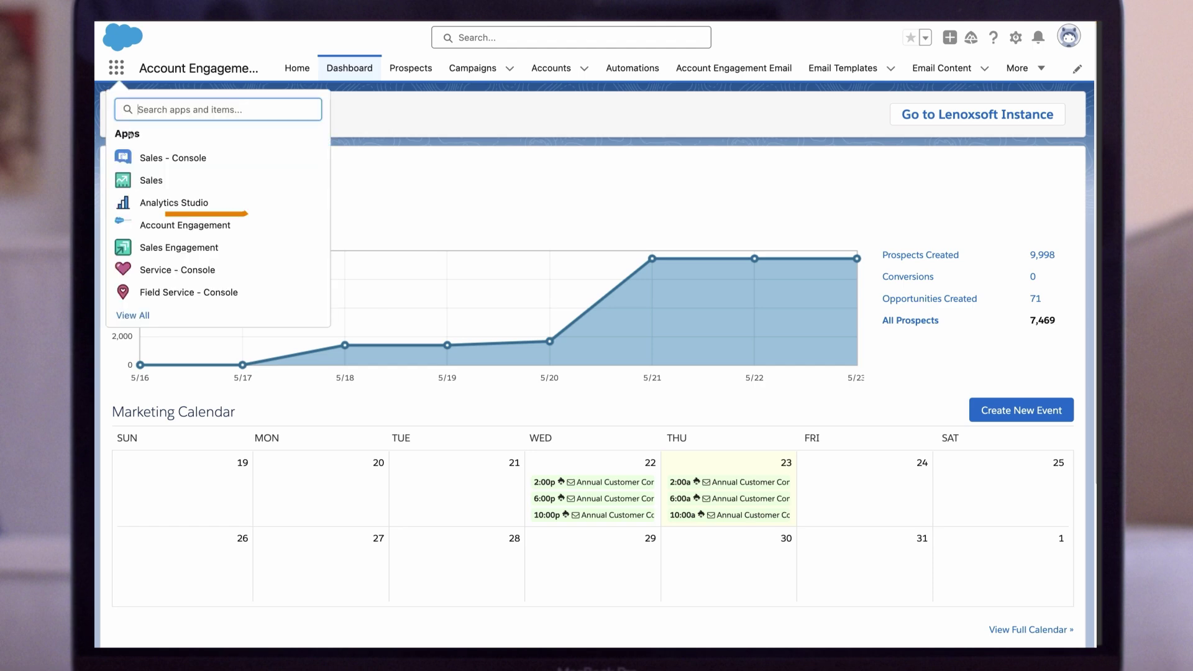
# Step: Open the Account Engagement Emails dataset from the B2B Marketing Analytics app in a new lens
pyautogui.click(163, 203)
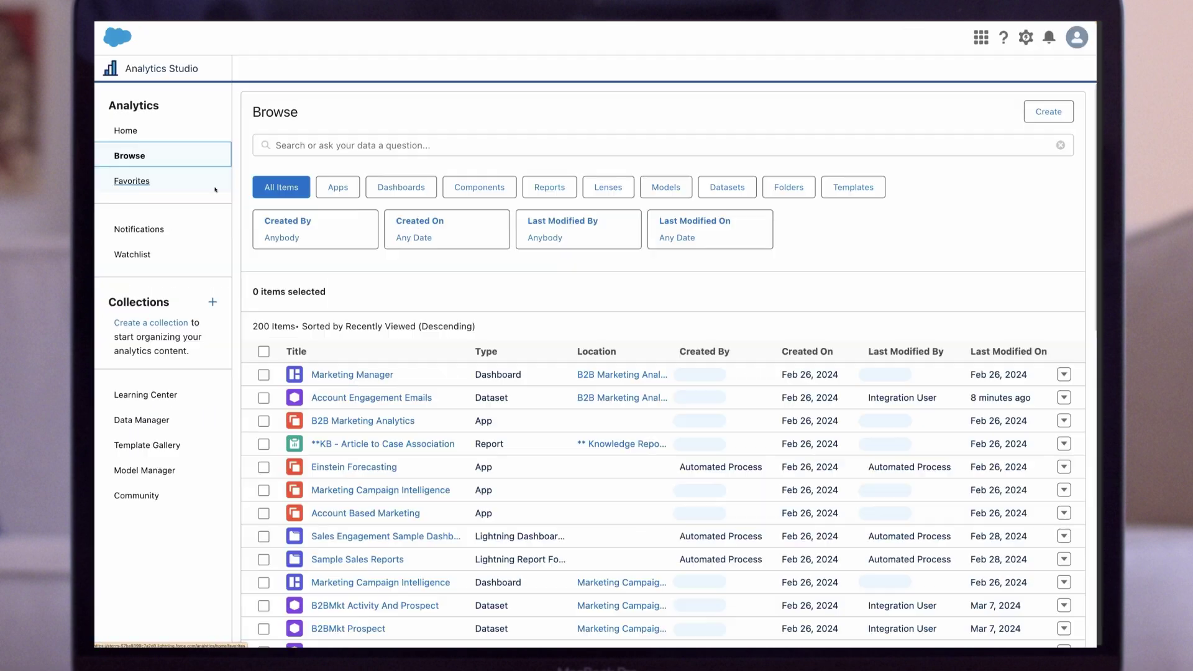
pyautogui.click(338, 187)
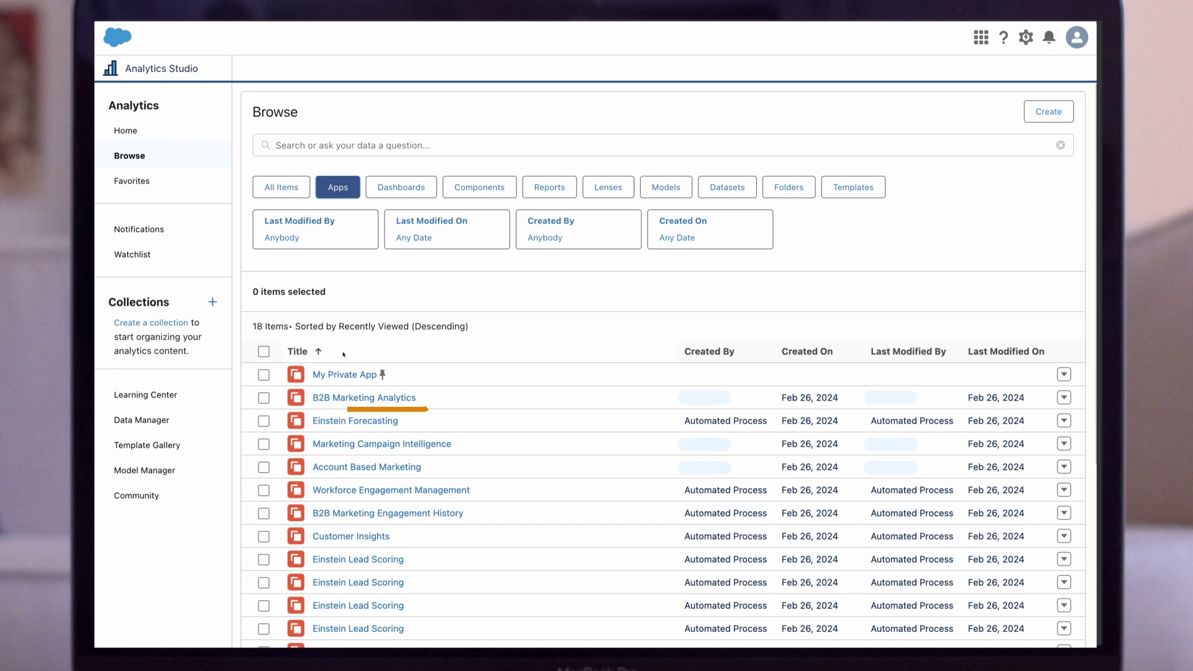
pyautogui.click(352, 399)
pyautogui.click(477, 189)
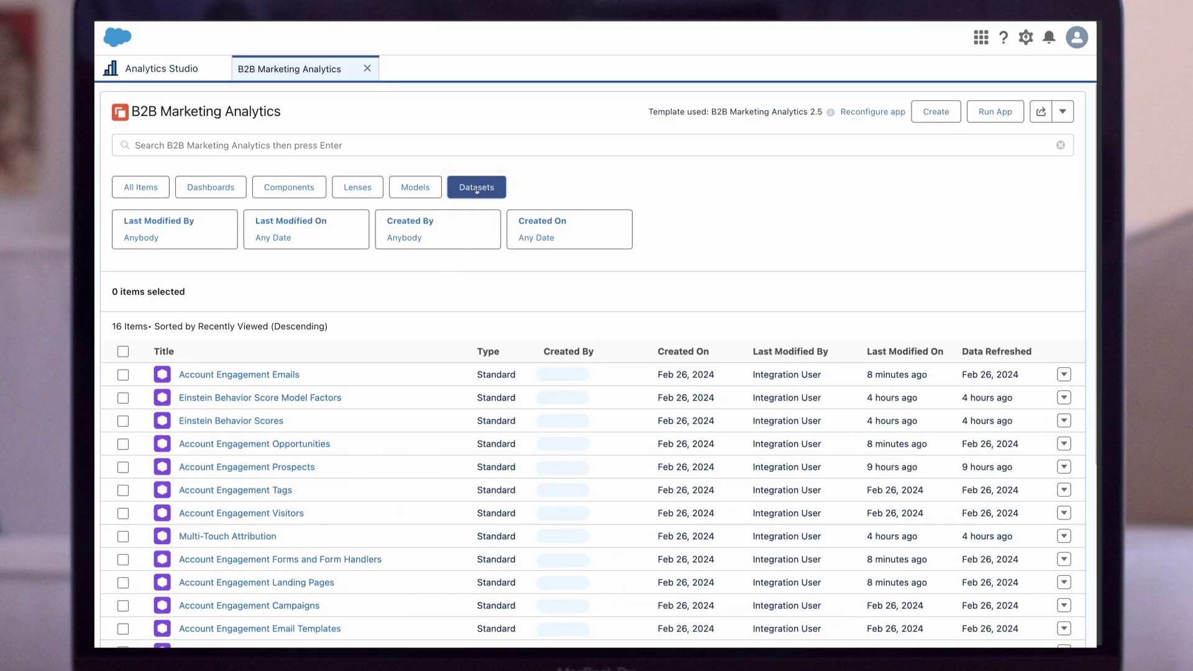
pyautogui.click(274, 375)
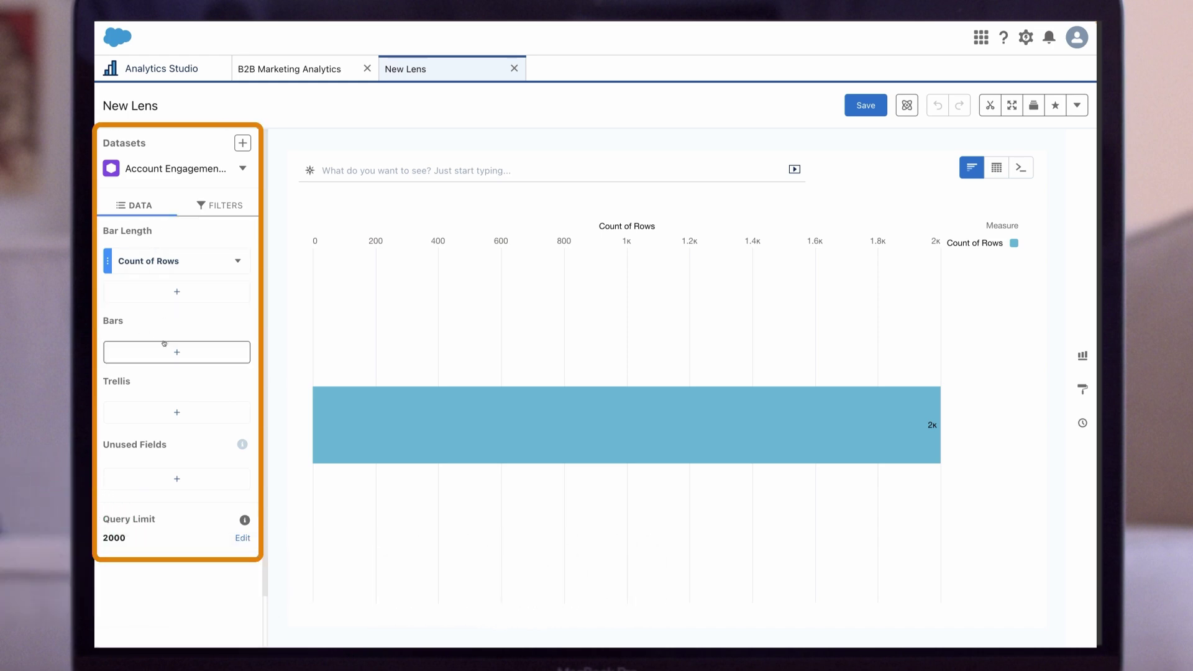
pyautogui.click(217, 205)
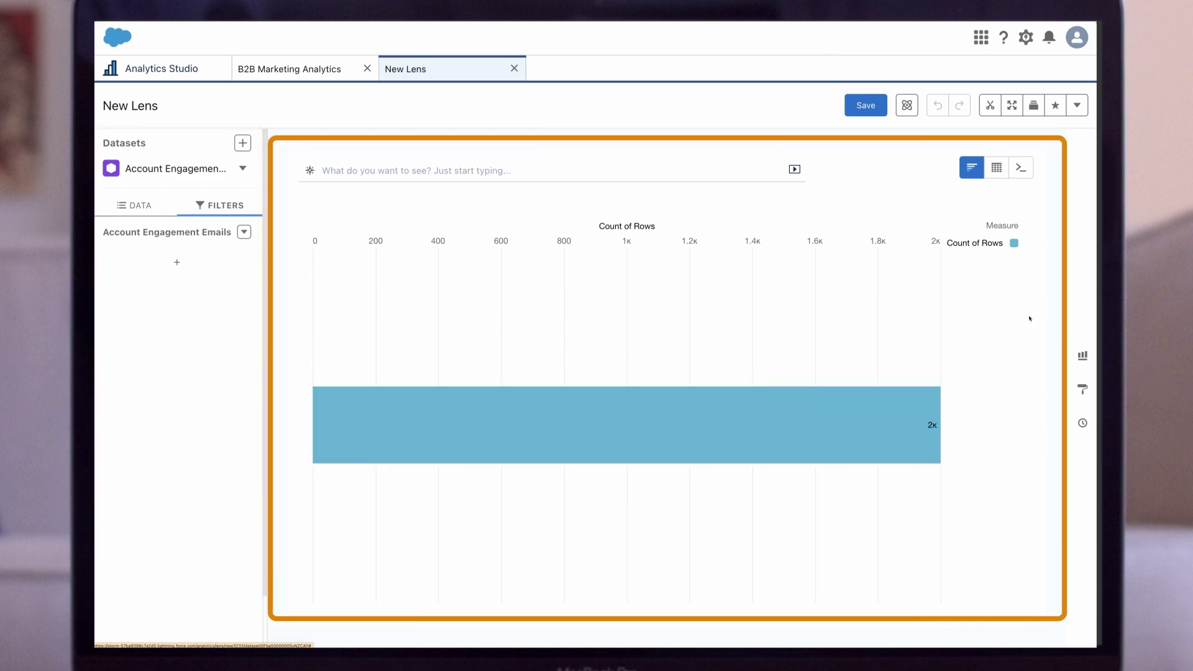
pyautogui.click(1082, 355)
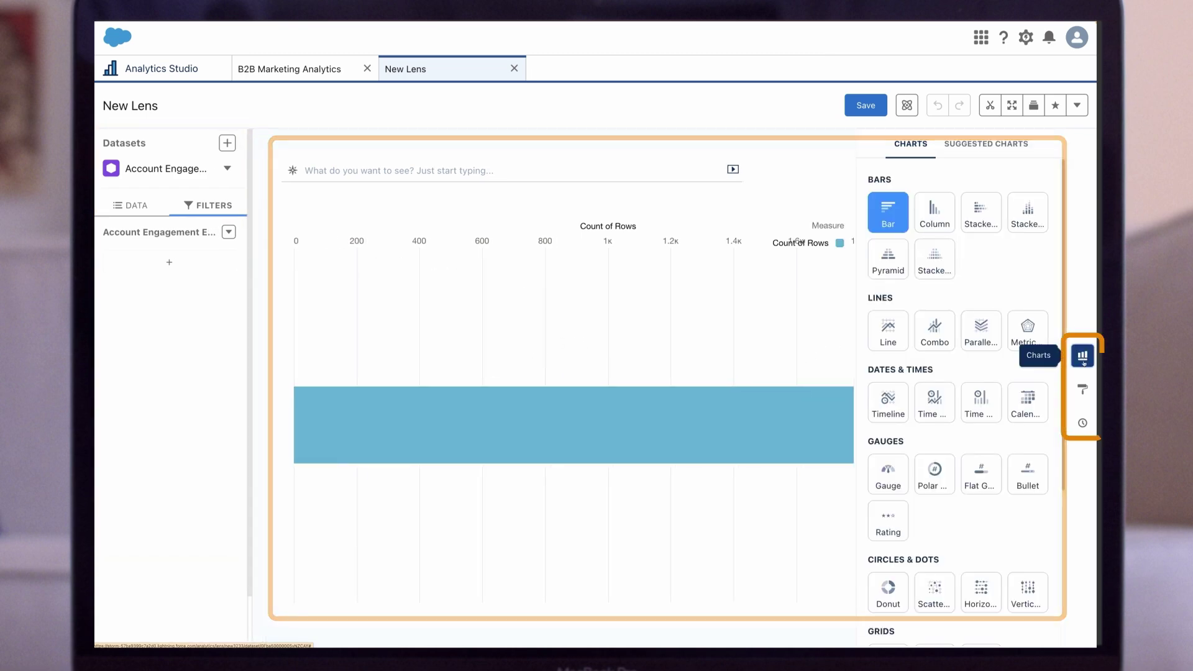
pyautogui.click(1085, 389)
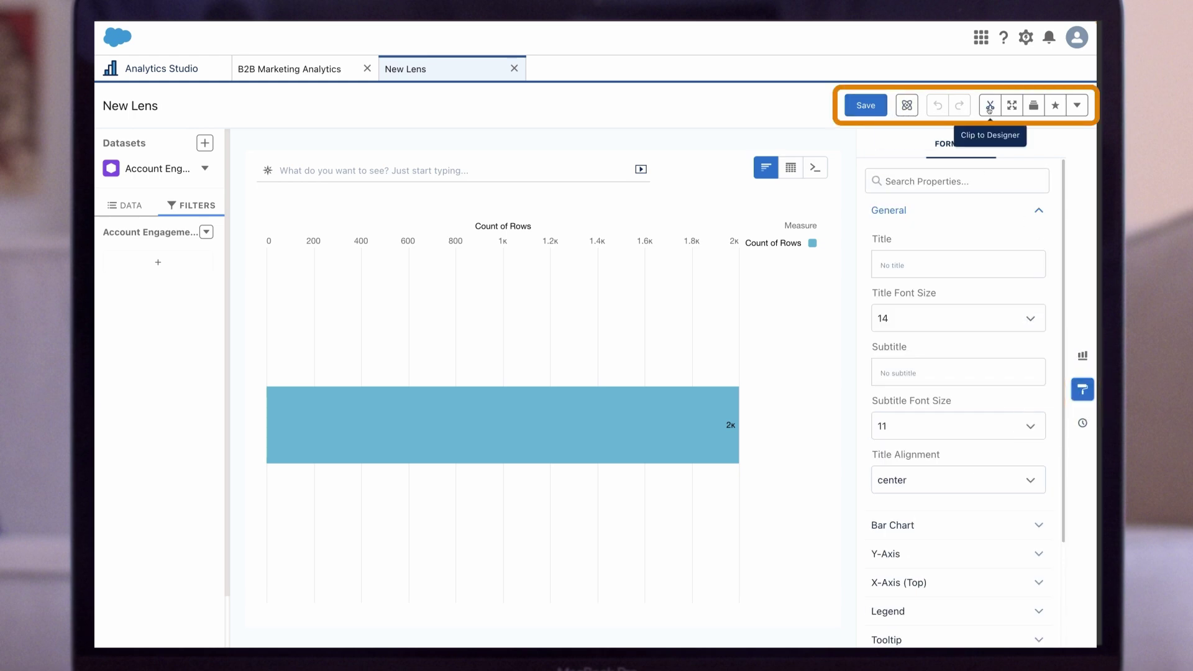
pyautogui.click(1076, 107)
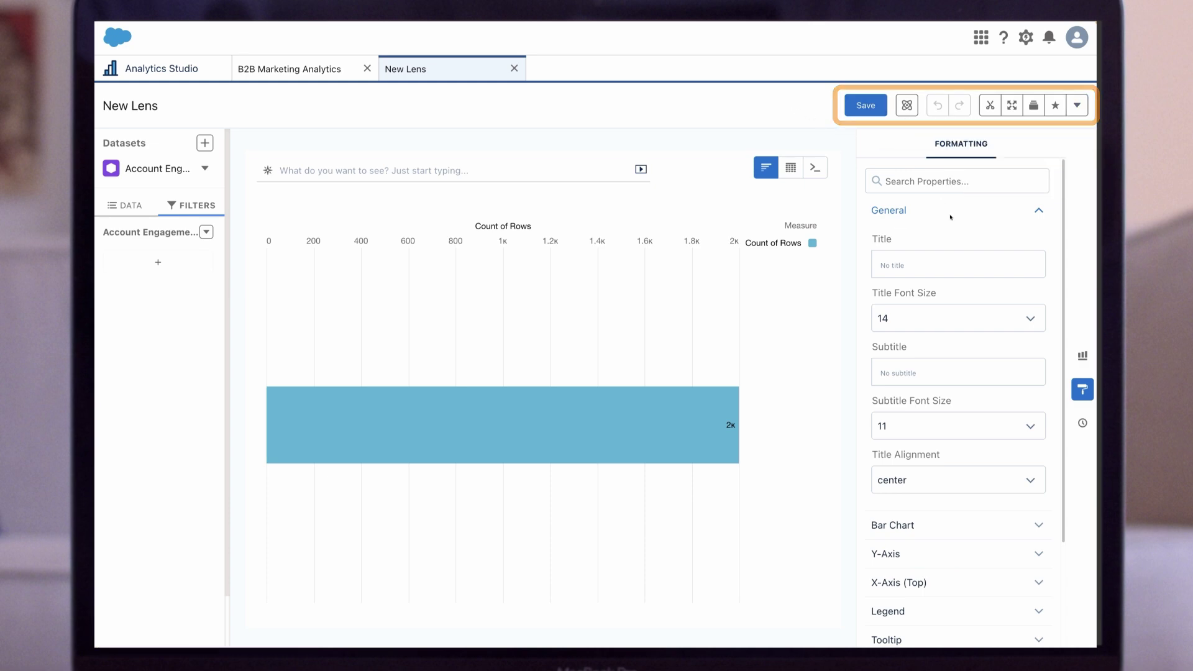
pyautogui.click(1081, 389)
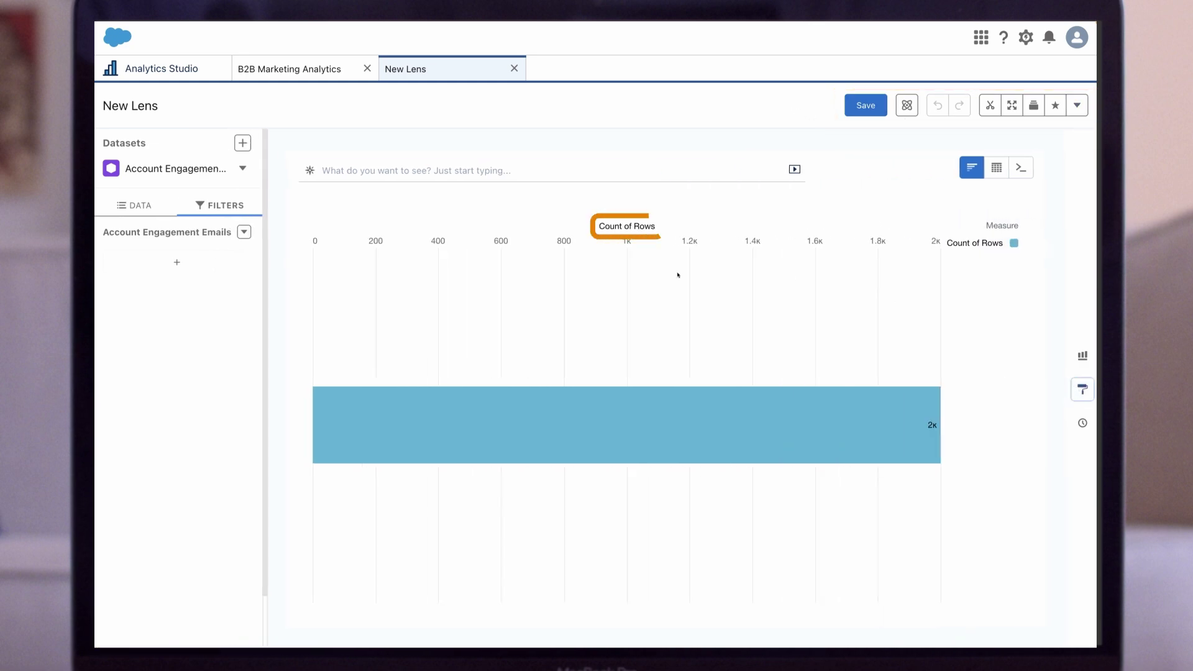
pyautogui.click(174, 211)
pyautogui.moveTo(416, 424)
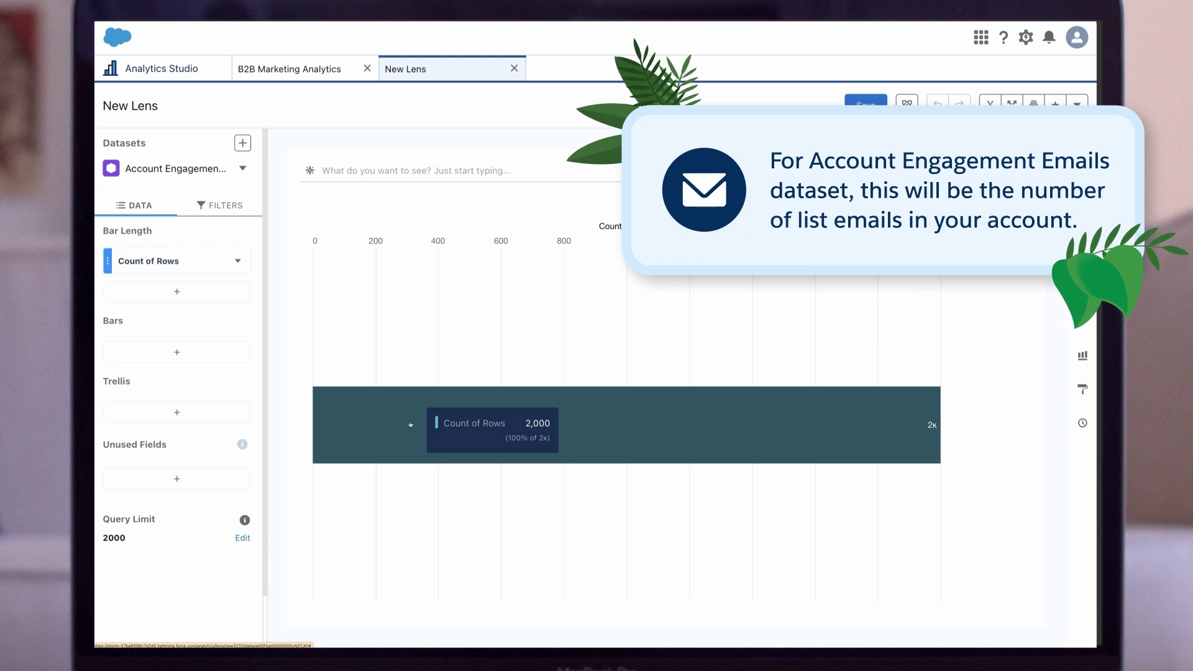
# Step: Replace the Count of Rows measure with Unique of Total Opt Outs
pyautogui.click(153, 260)
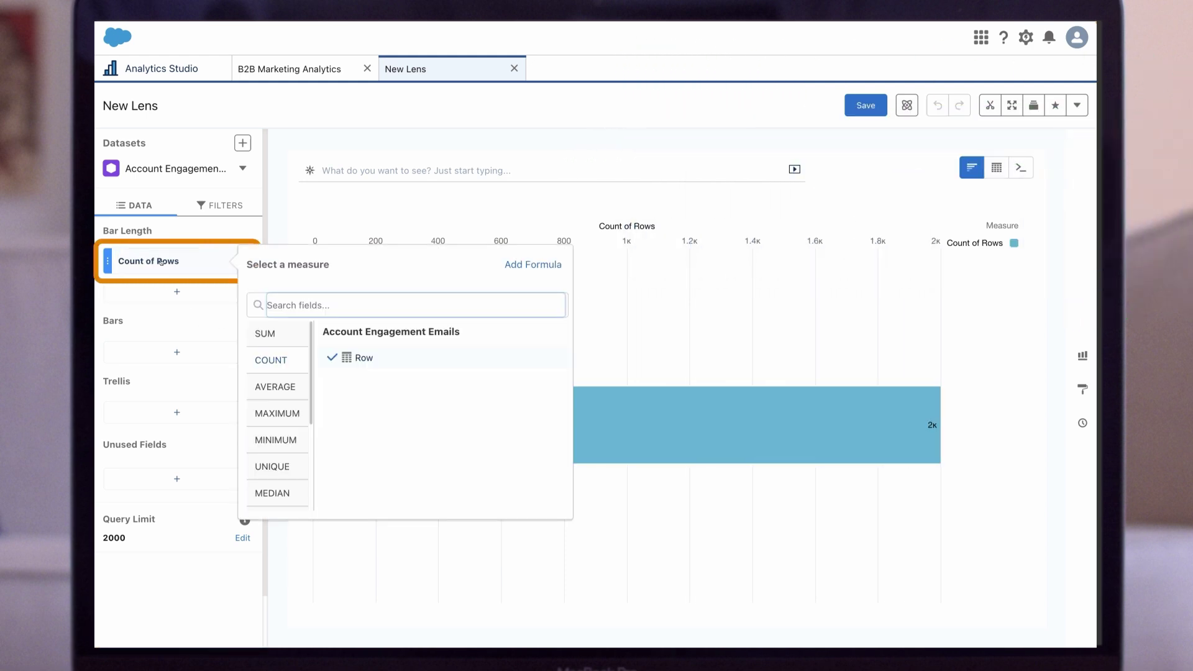
pyautogui.write('opt ou')
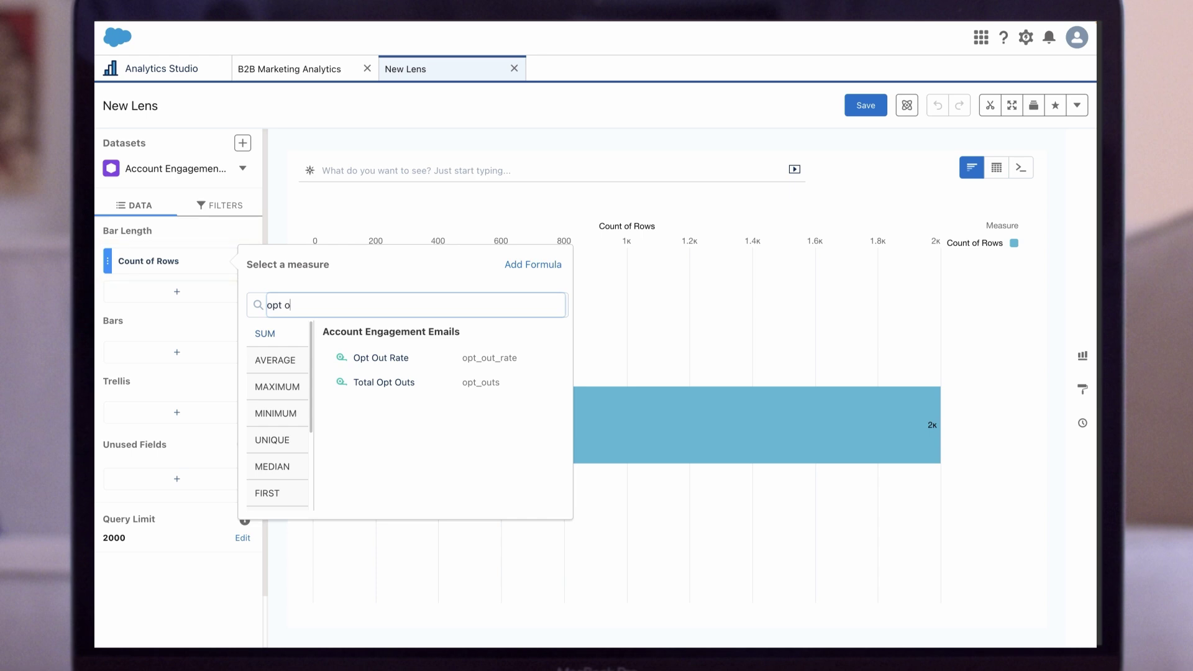
pyautogui.click(384, 382)
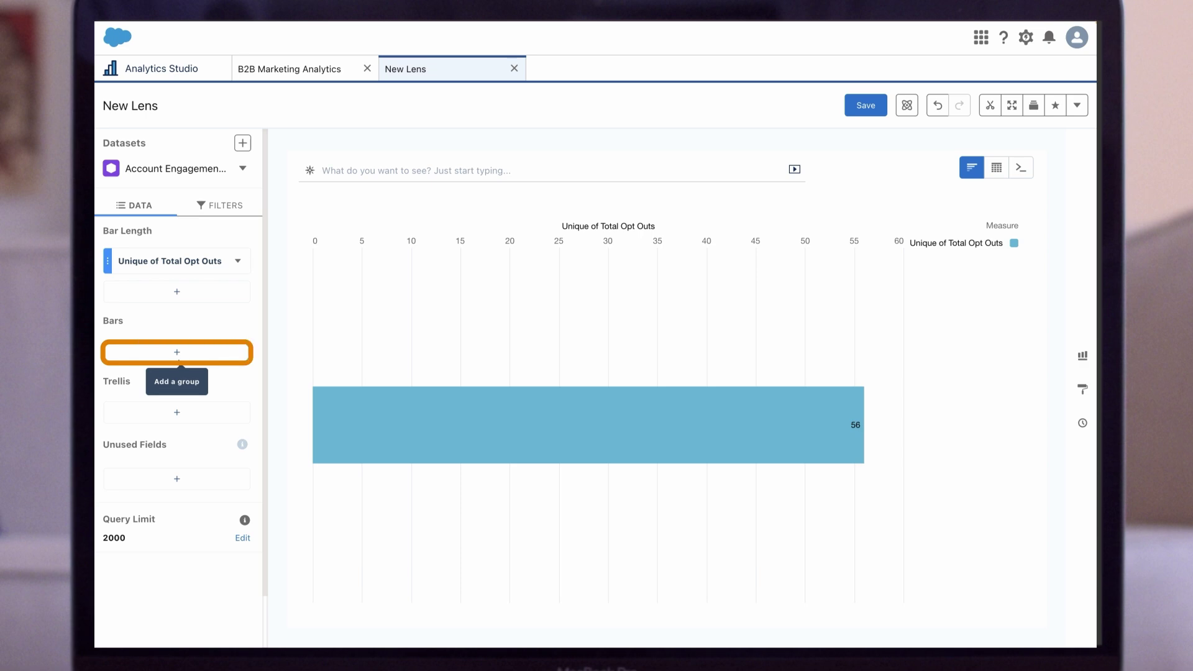
# Step: Group the opt-out bars by Name, then further by Subject
pyautogui.click(177, 351)
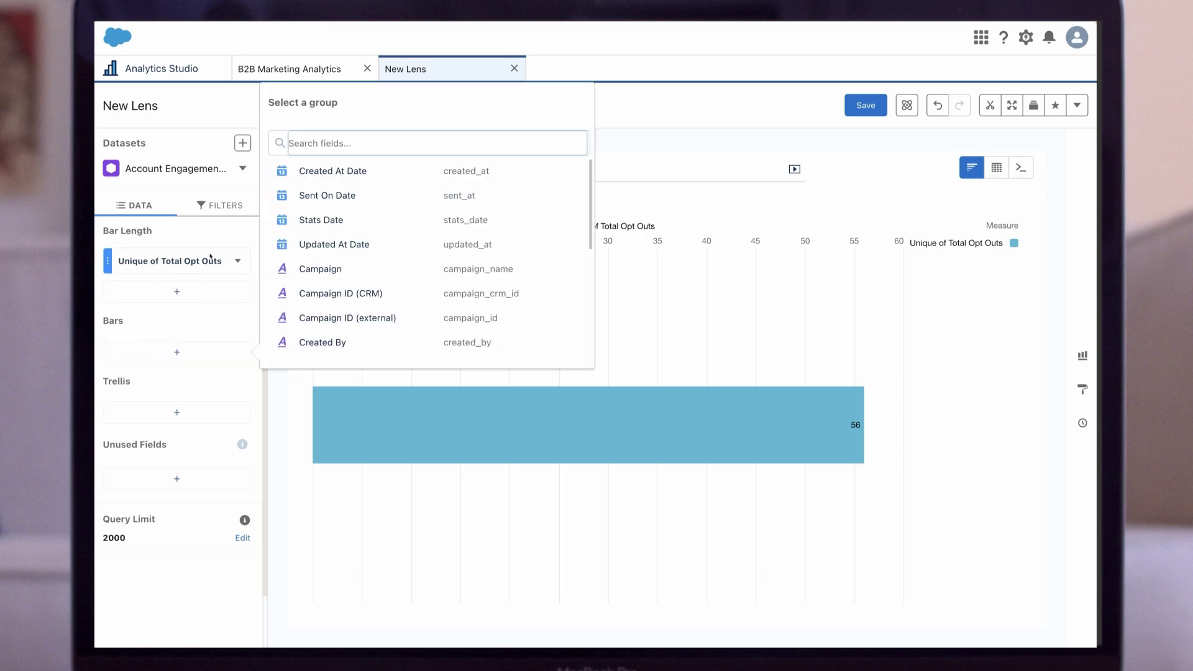
pyautogui.write('name')
pyautogui.click(311, 220)
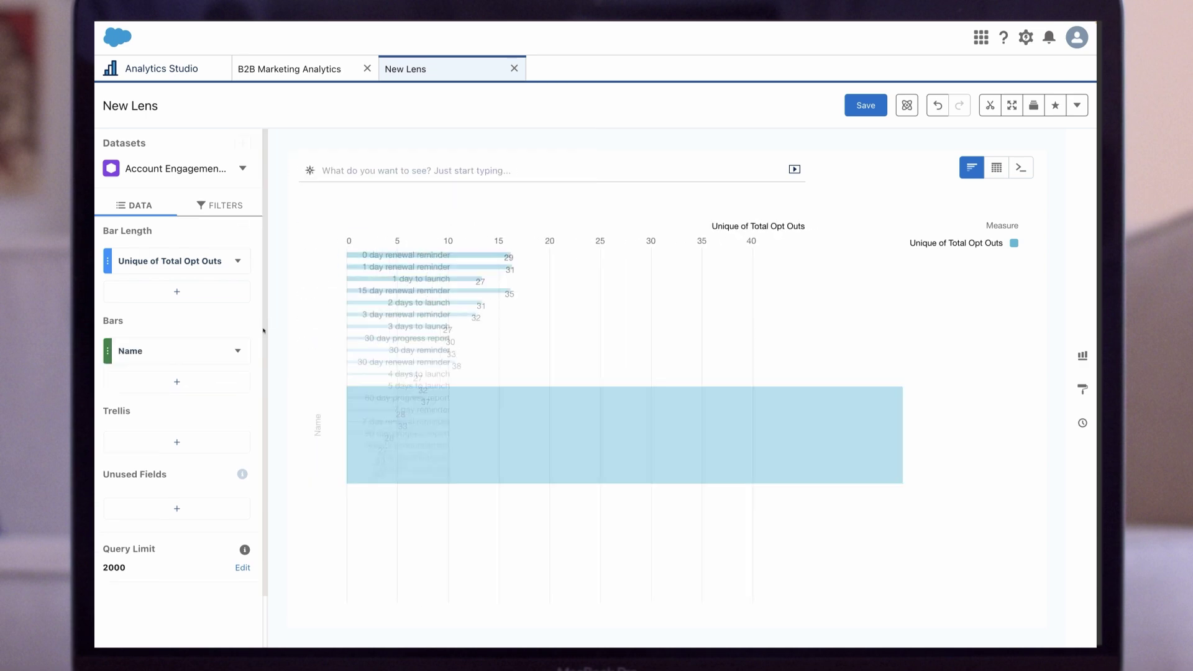
pyautogui.click(199, 382)
pyautogui.write('subj')
pyautogui.click(311, 197)
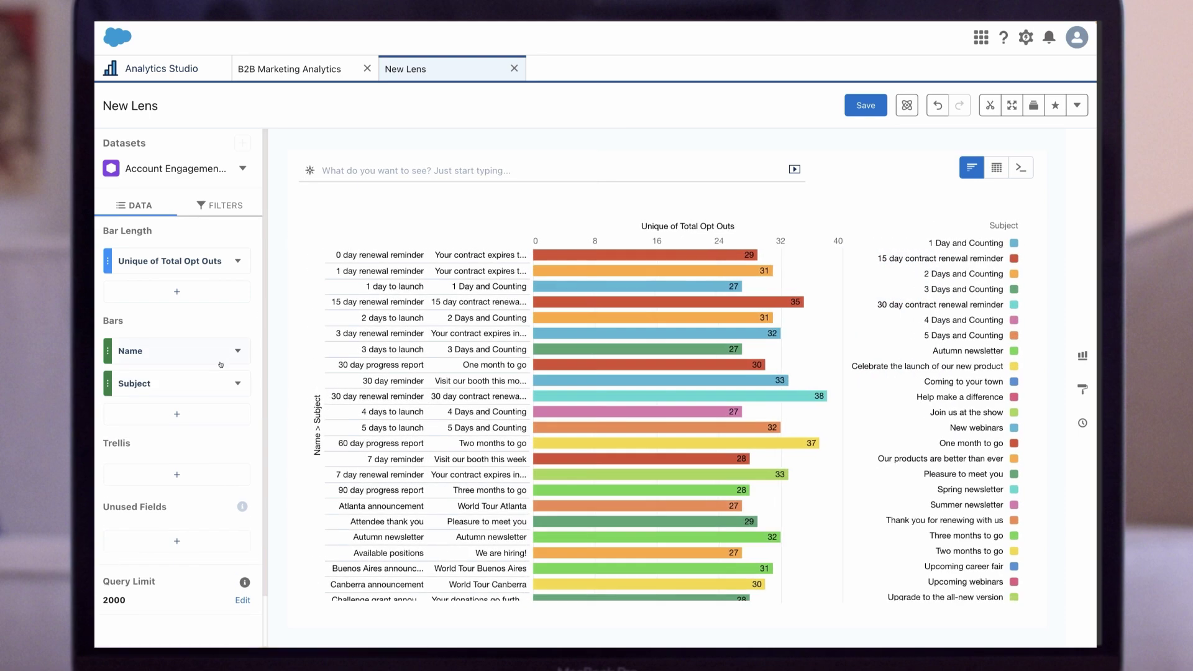
pyautogui.click(239, 263)
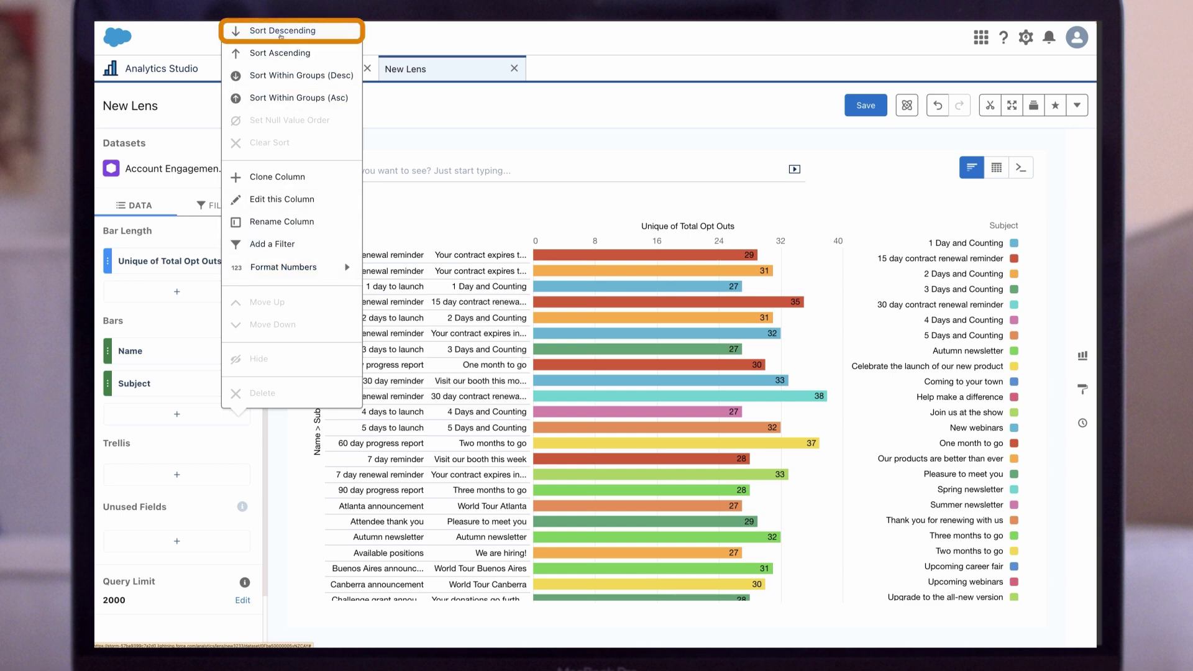
# Step: Sort opt-outs descending and filter Sent On Date to Previous Fiscal Year To Date
pyautogui.click(281, 32)
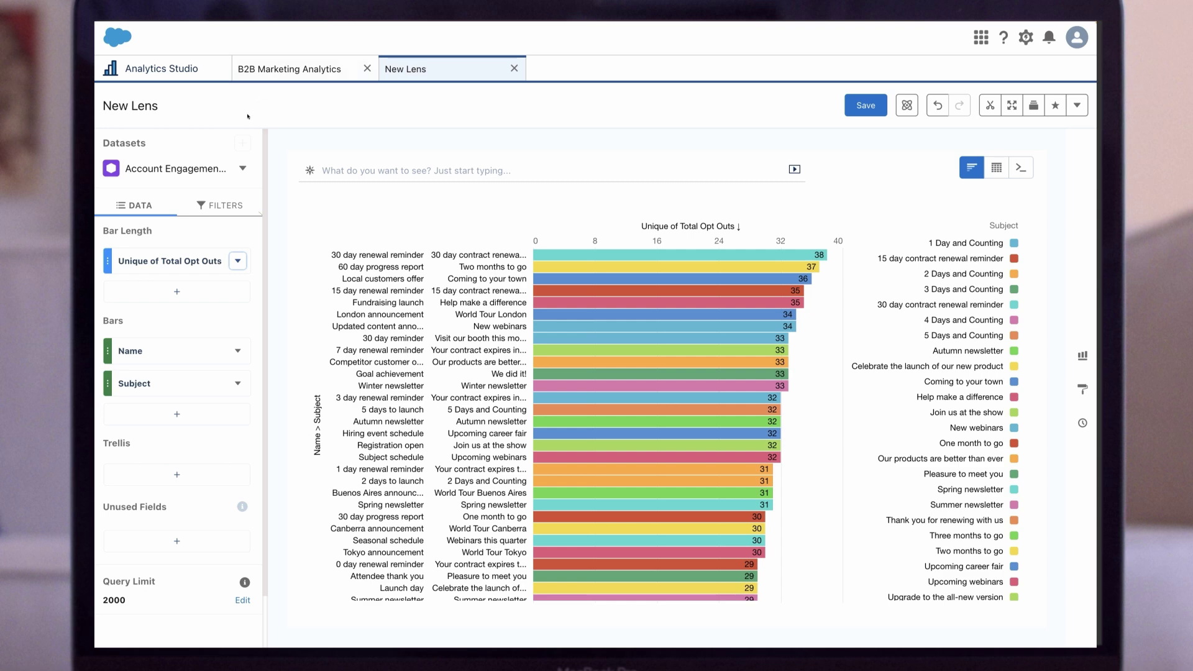
pyautogui.click(228, 207)
pyautogui.click(176, 263)
pyautogui.write('sent')
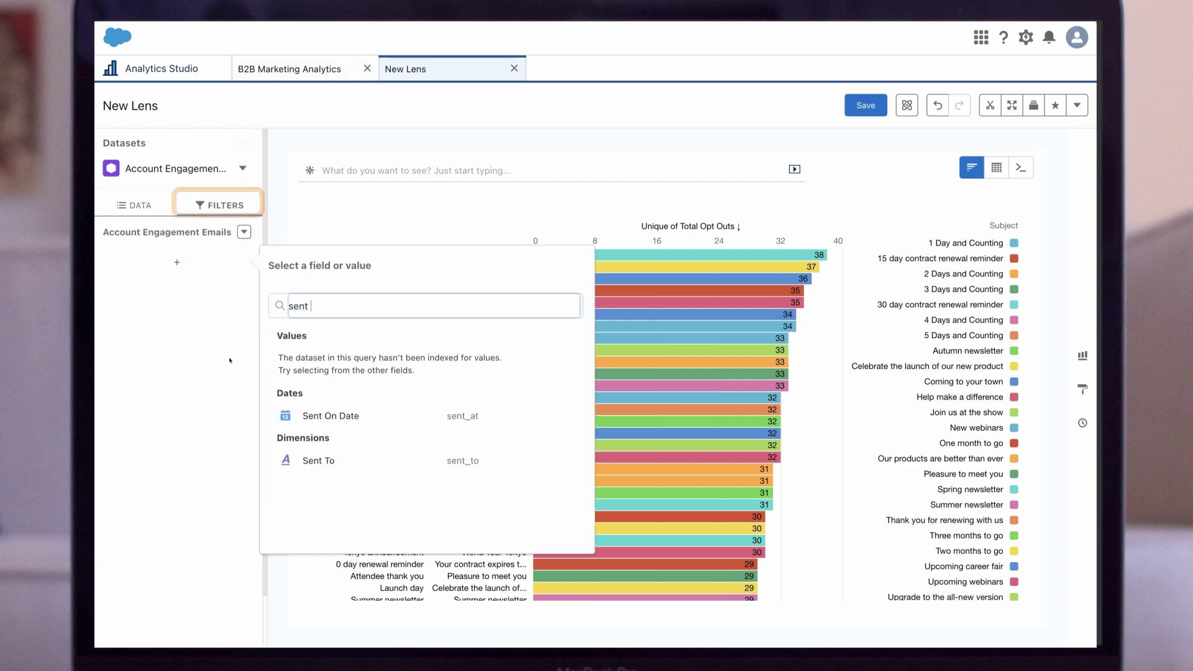
pyautogui.click(336, 418)
pyautogui.scroll(-1, 372, 397)
pyautogui.click(373, 400)
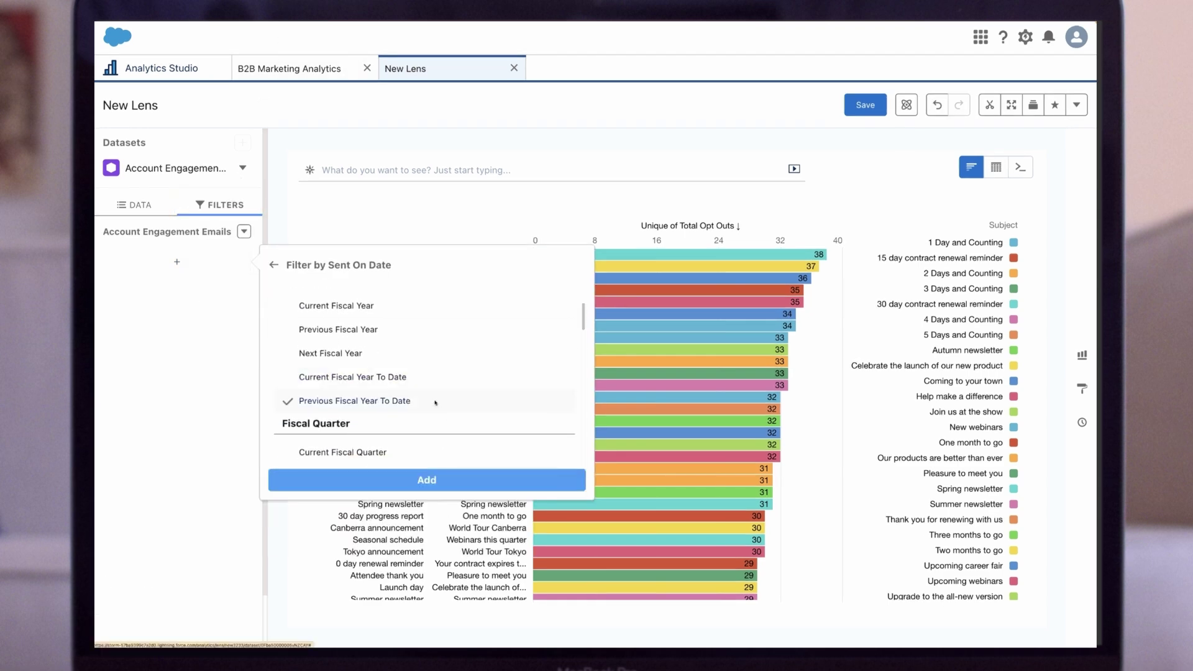
pyautogui.click(412, 482)
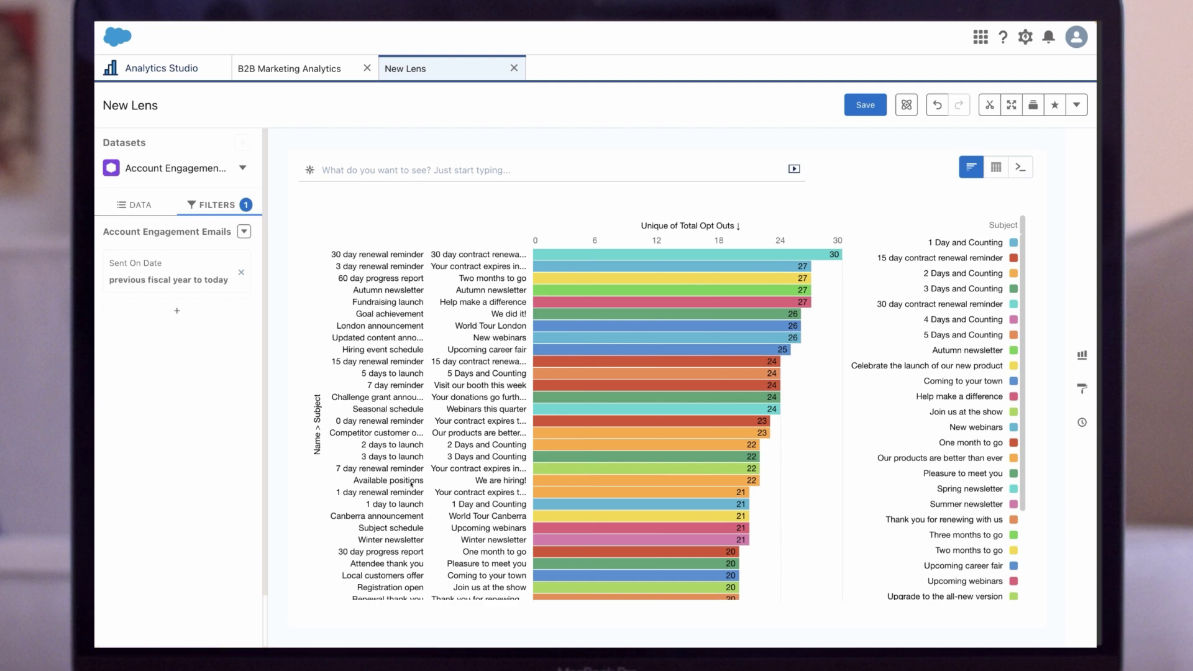
pyautogui.click(1081, 355)
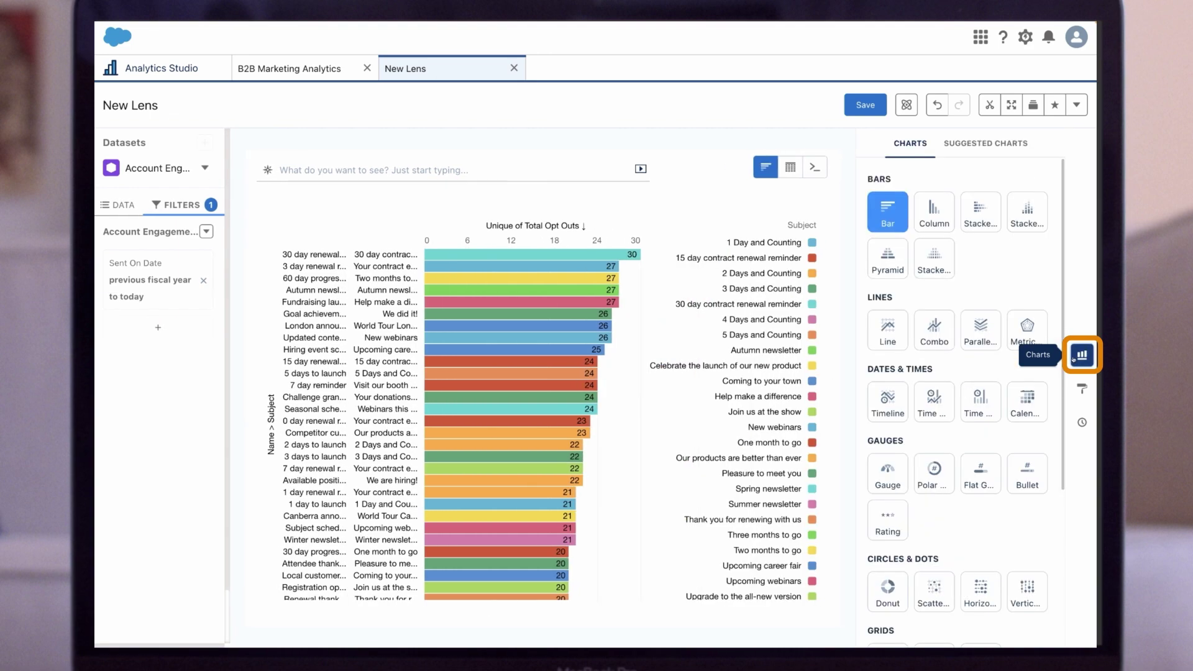
# Step: Try column and stacked bar chart types and browse the suggested charts
pyautogui.click(943, 217)
pyautogui.click(967, 218)
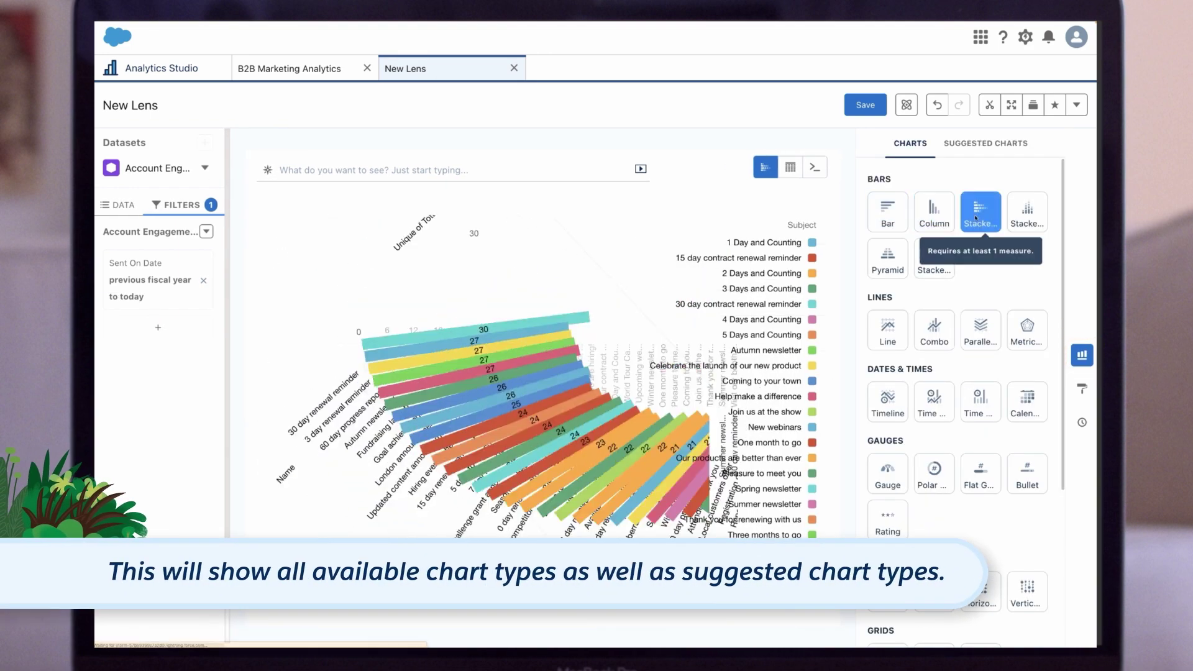
pyautogui.click(970, 145)
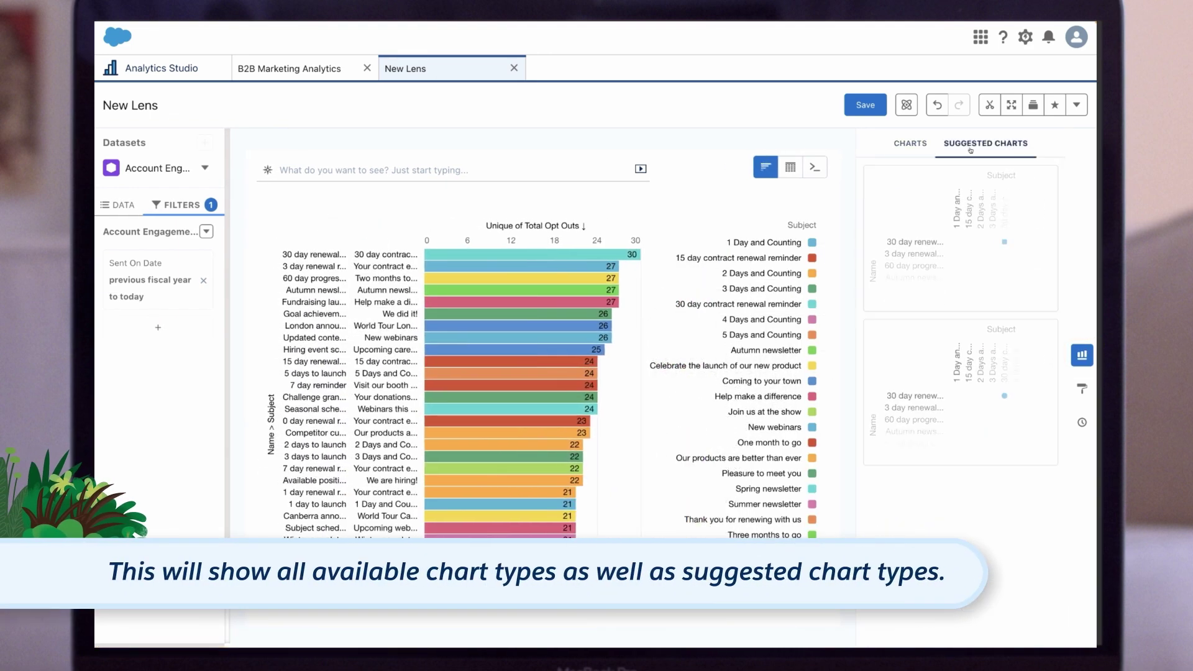
pyautogui.click(791, 166)
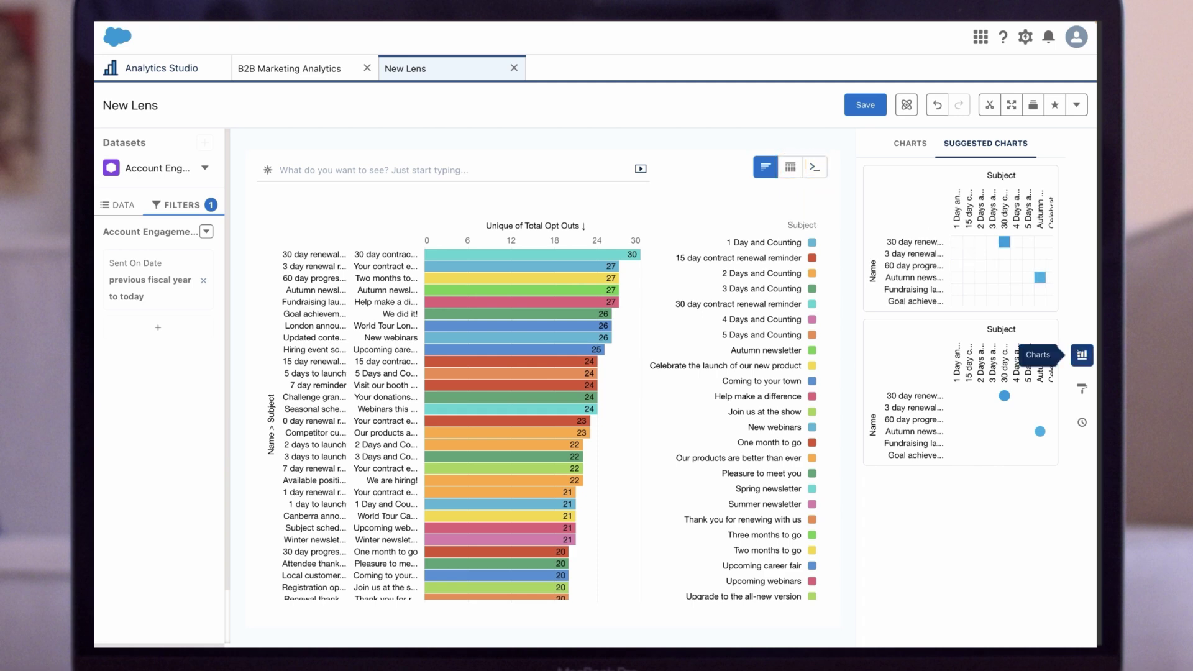
pyautogui.click(1083, 355)
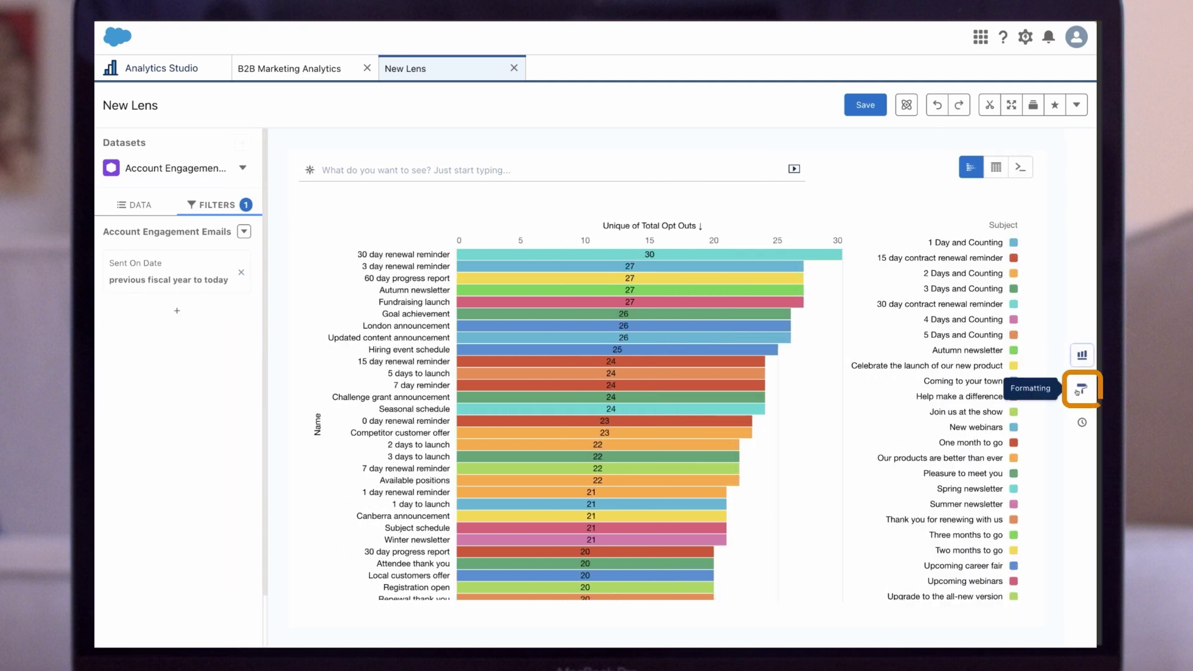
# Step: Title the chart 'Opt Outs by List Email', size 18, left-aligned, subtitle 'Previous year to date'
pyautogui.click(1080, 389)
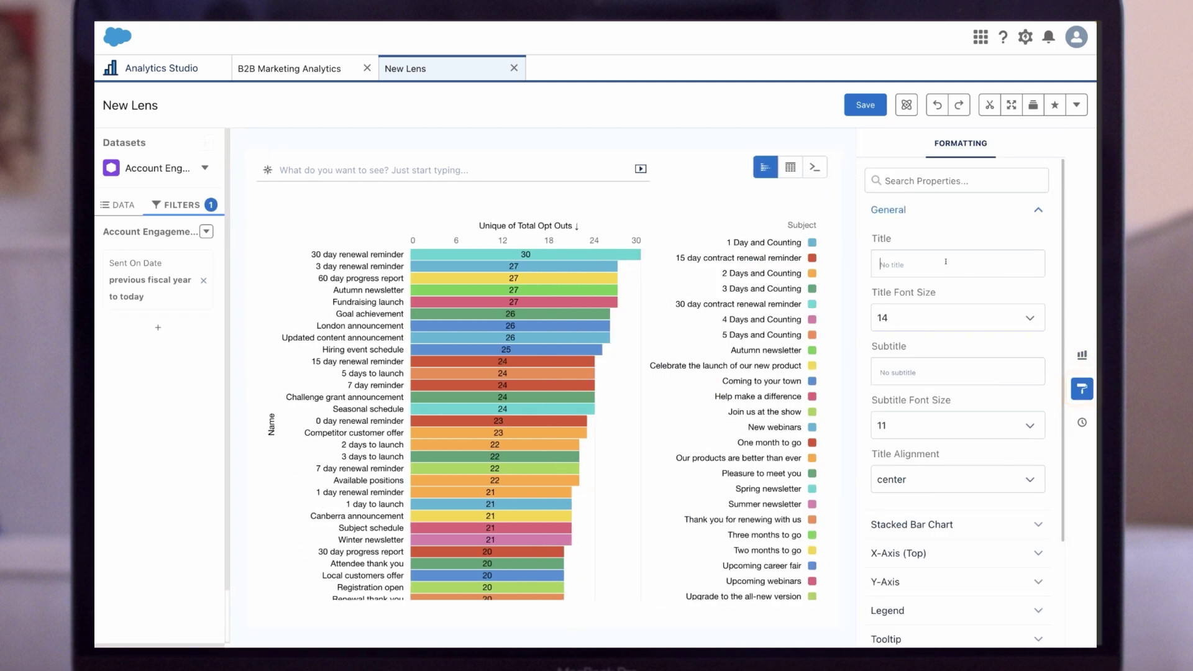
pyautogui.write('Opt Outs by List Email')
pyautogui.click(932, 318)
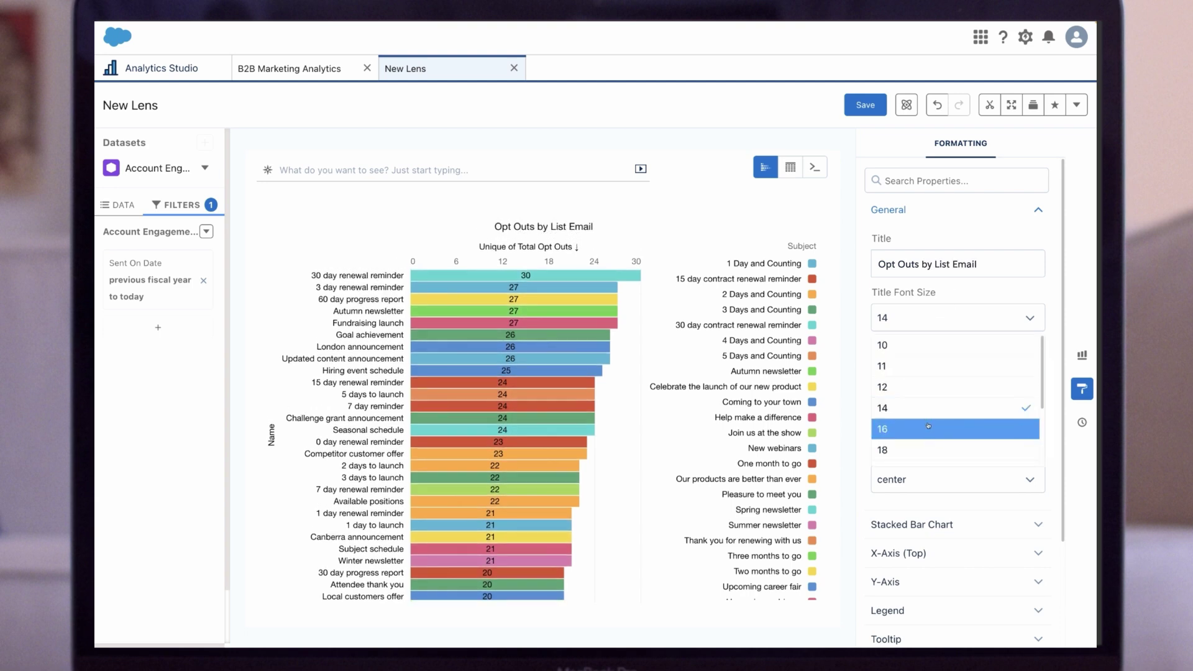
pyautogui.click(928, 450)
pyautogui.write('Previous year')
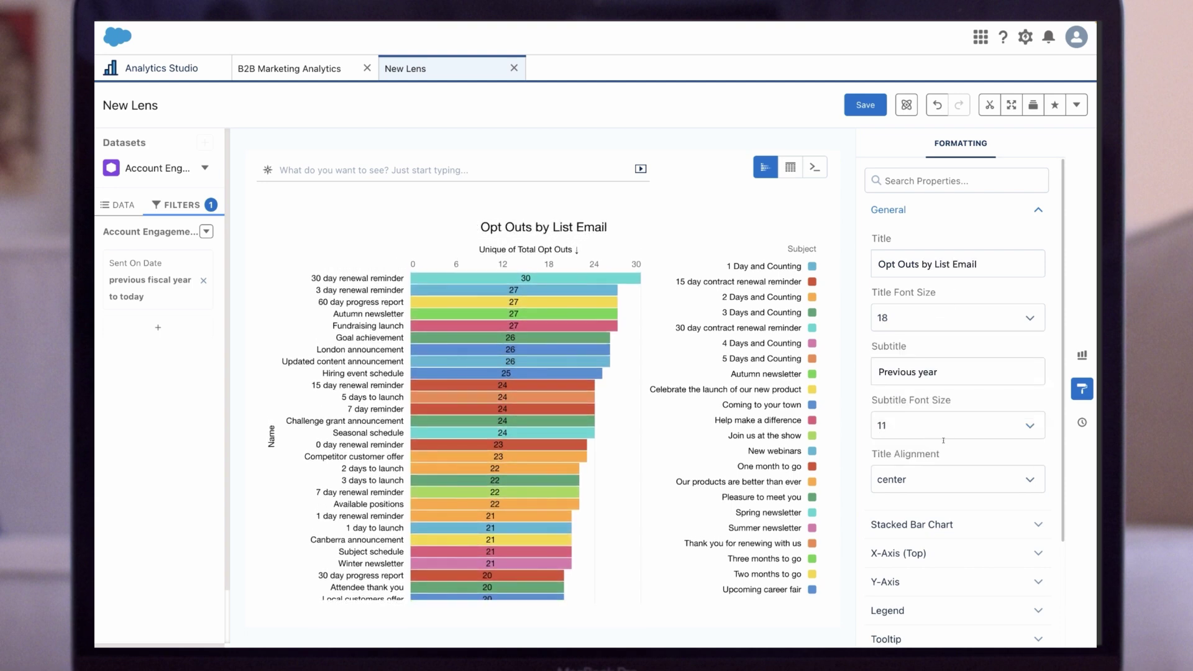
pyautogui.write(' to date')
pyautogui.click(944, 479)
pyautogui.click(936, 506)
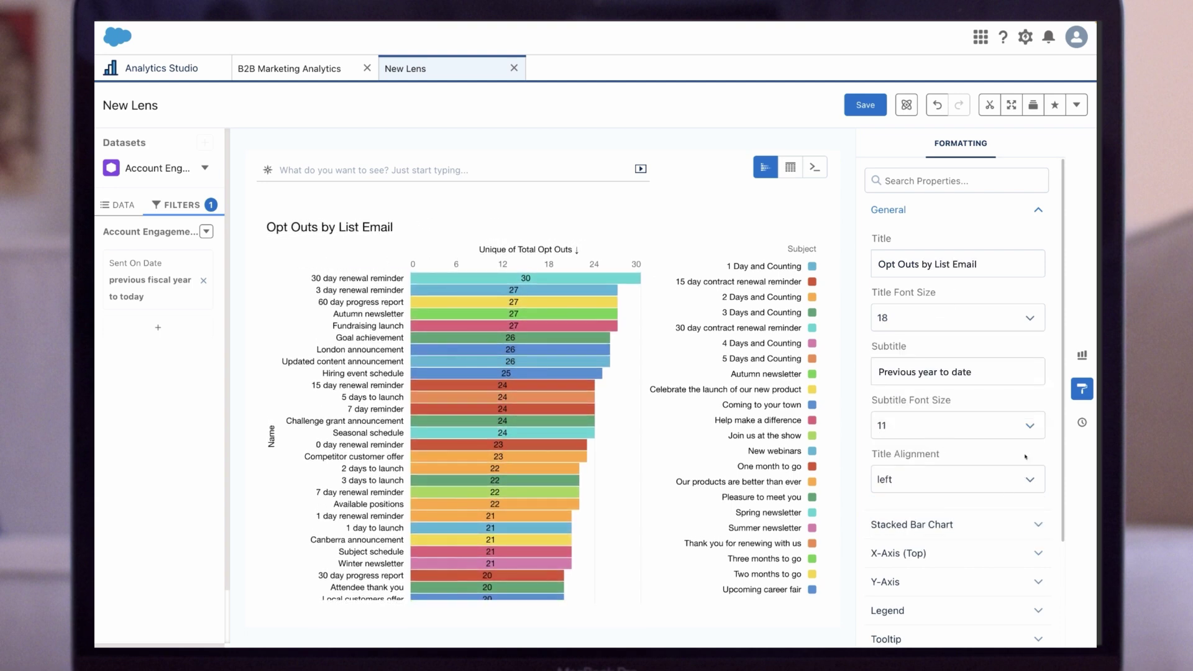
pyautogui.scroll(-3, 1000, 482)
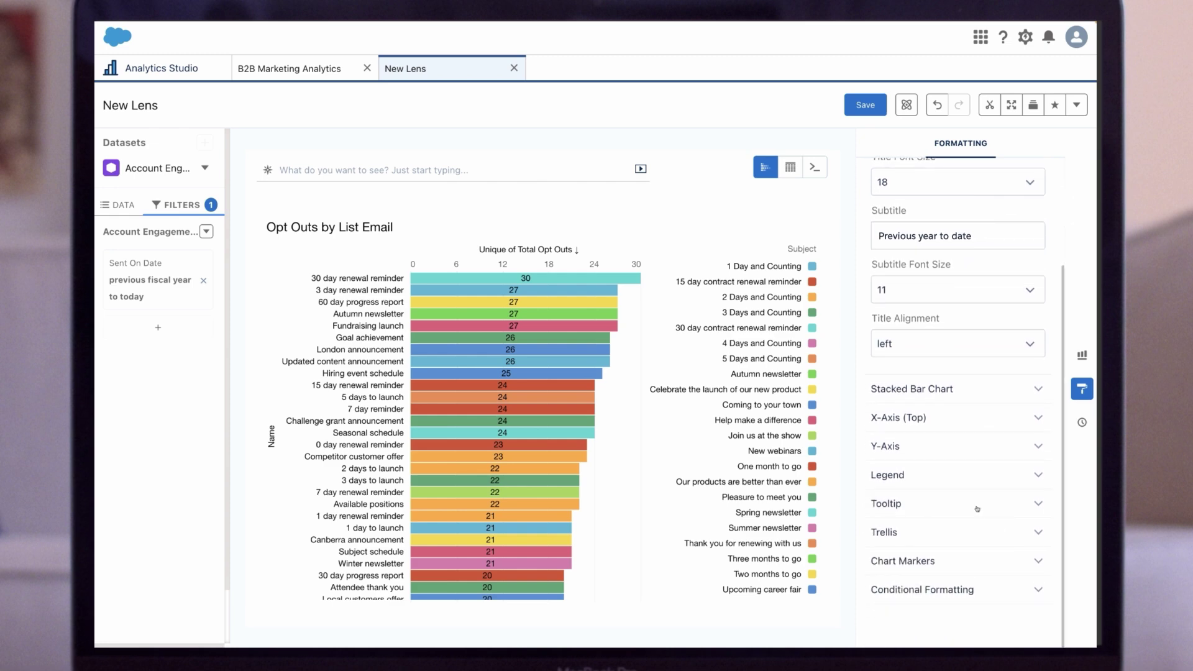
pyautogui.click(932, 475)
# Step: Hide the legend and save the lens as 'Opt Outs by List Email' in B2B Marketing Analytics
pyautogui.click(876, 501)
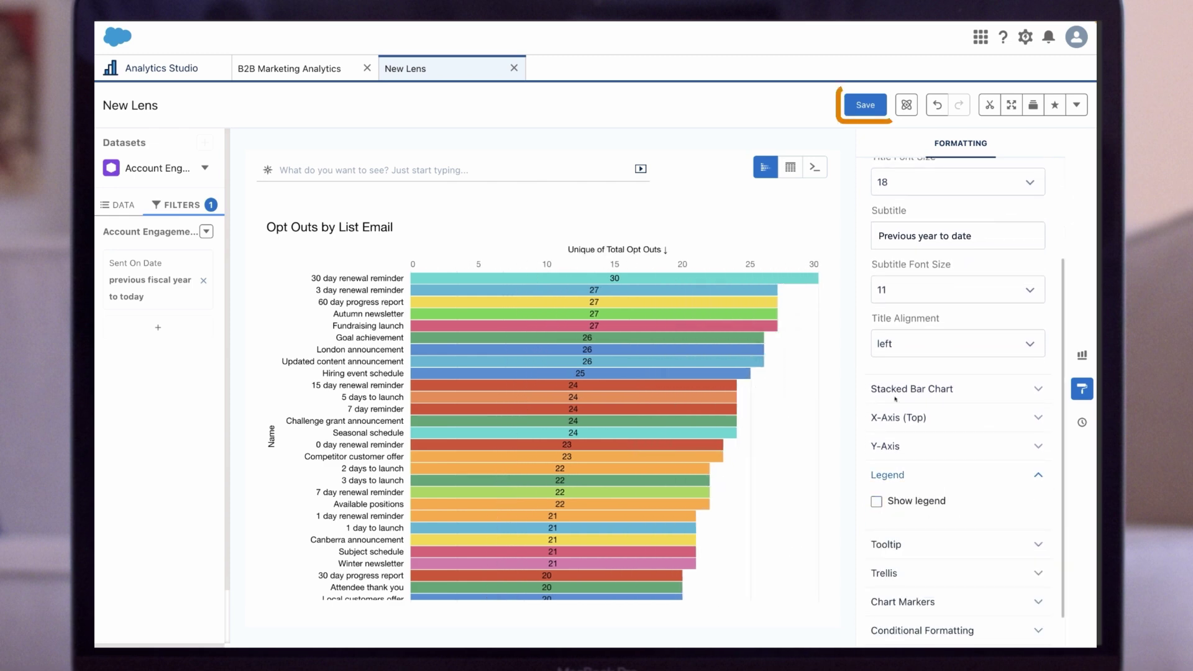
pyautogui.click(865, 105)
pyautogui.hotkey('ctrl', 'a')
pyautogui.write('Opt Outs by List Email')
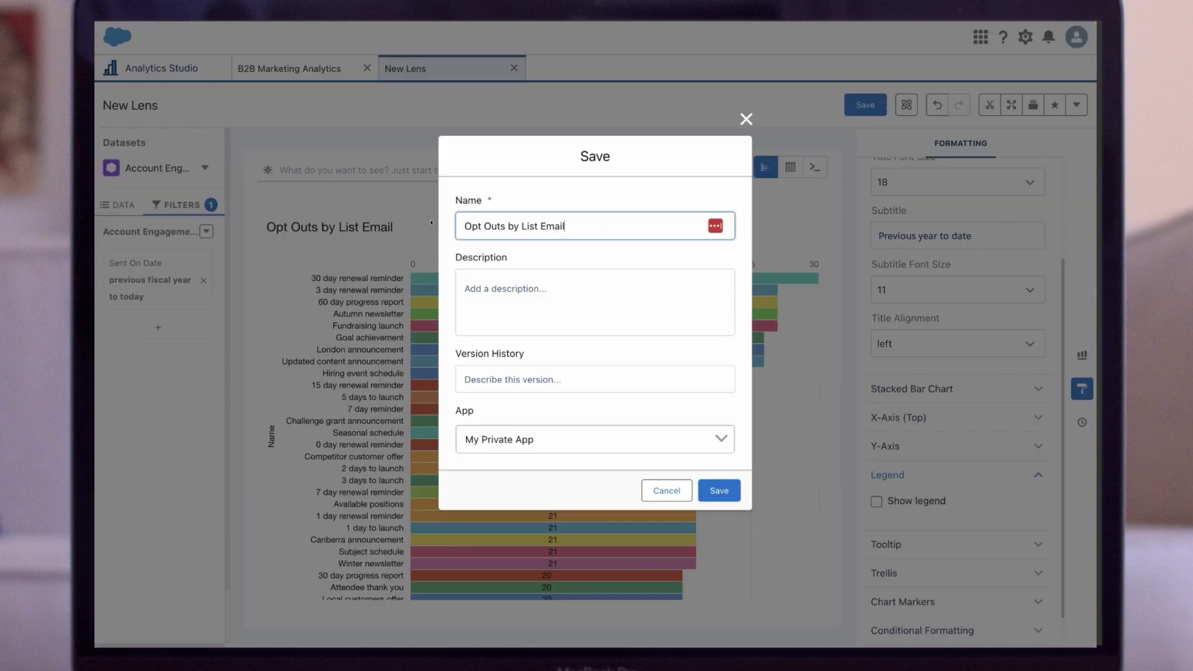
pyautogui.click(605, 425)
pyautogui.click(559, 503)
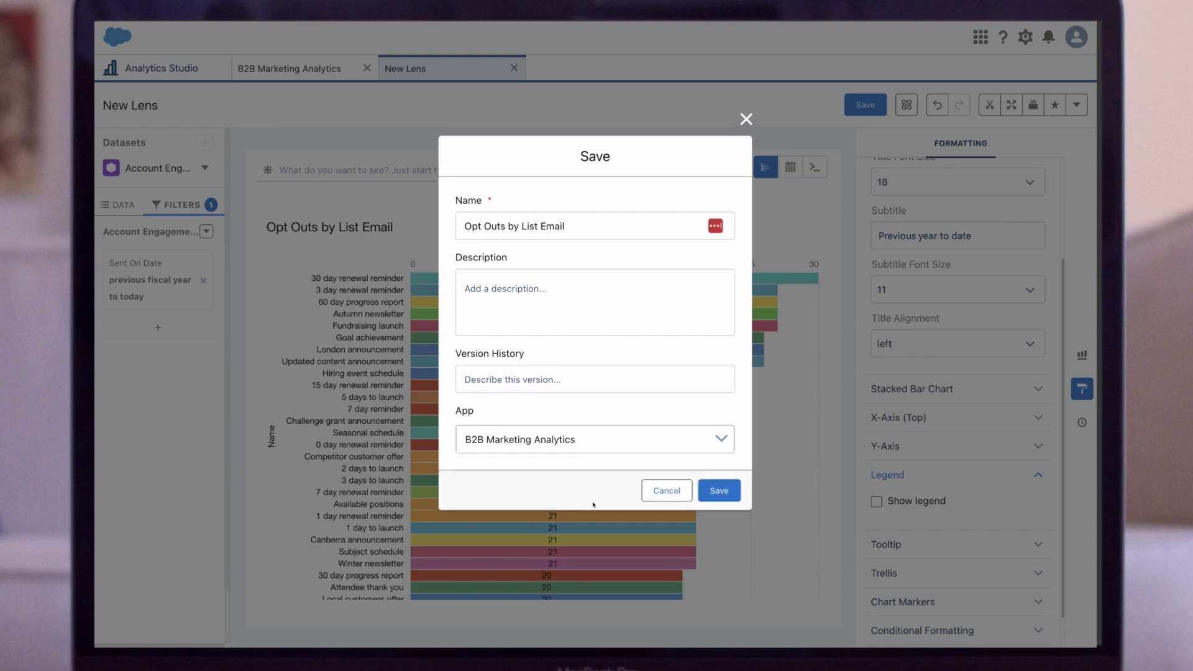
pyautogui.click(717, 491)
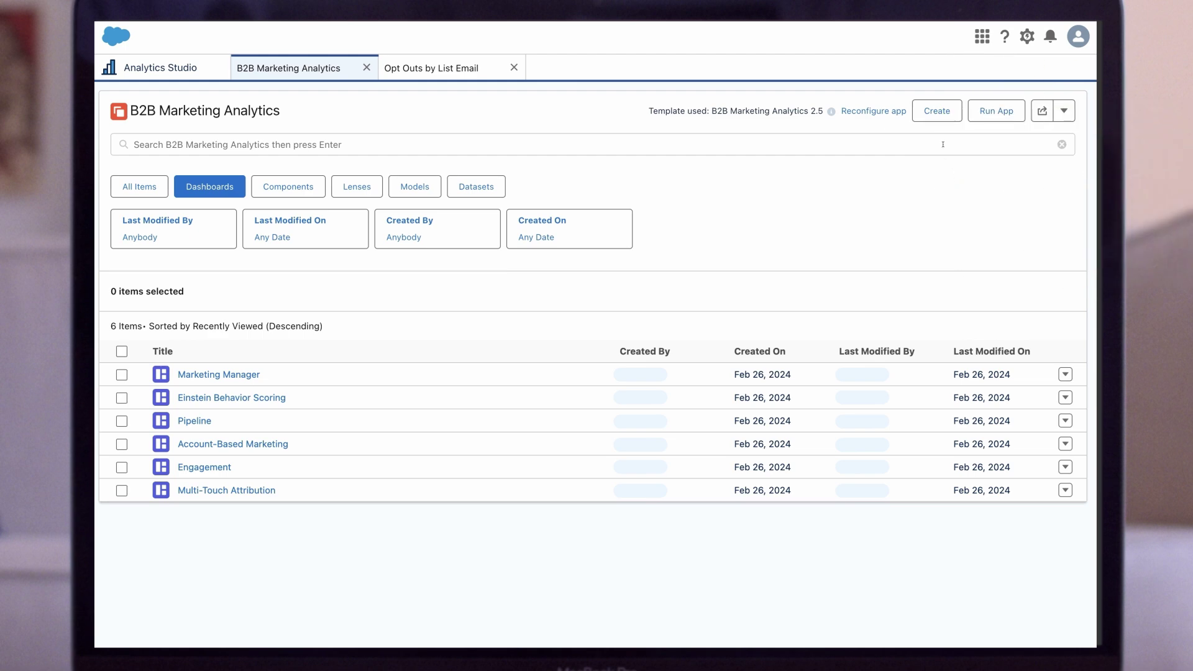
# Step: Create a blank CRM Analytics dashboard, then return to the Opt Outs by List Email lens
pyautogui.click(940, 112)
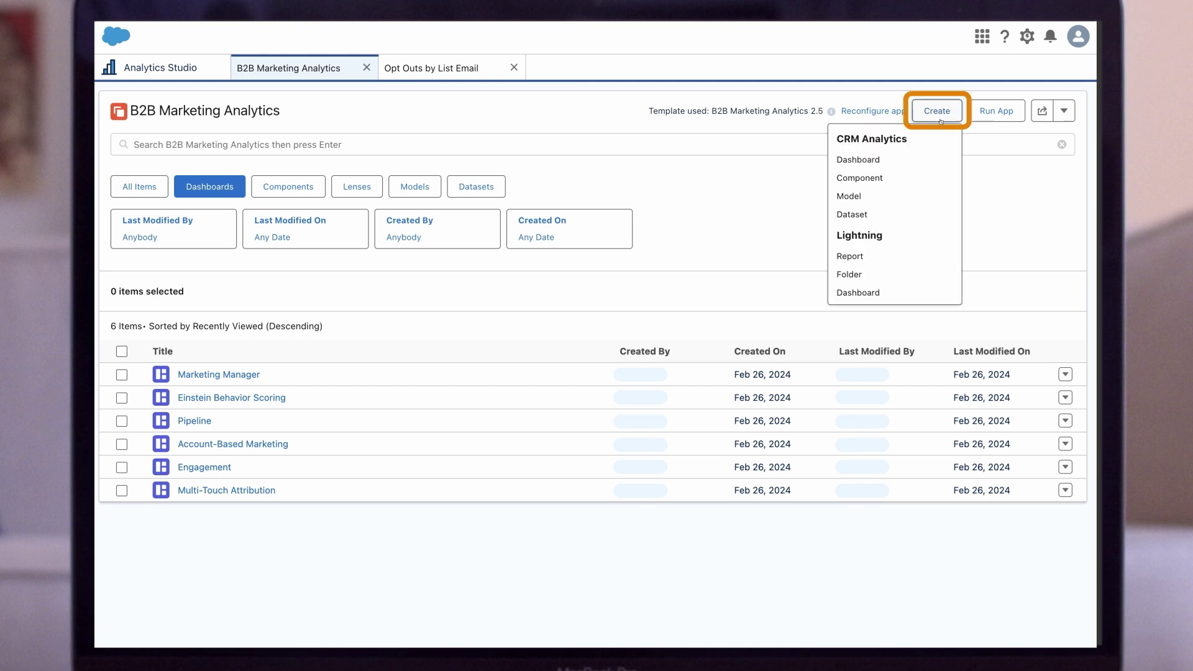
pyautogui.click(914, 159)
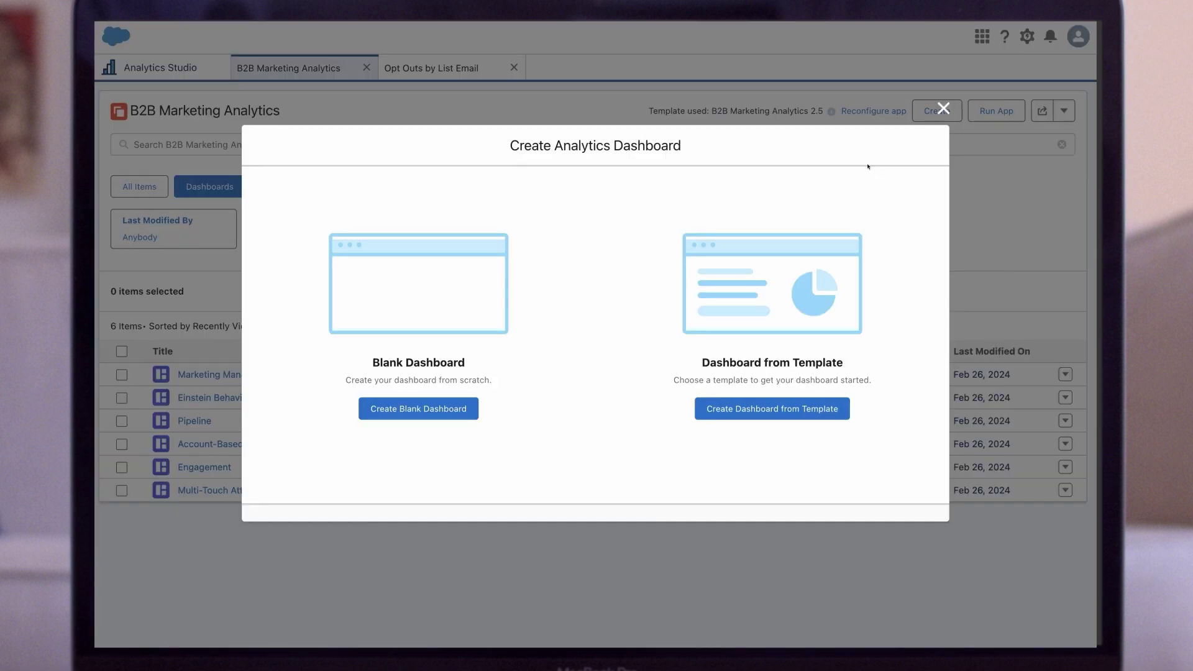
pyautogui.click(421, 420)
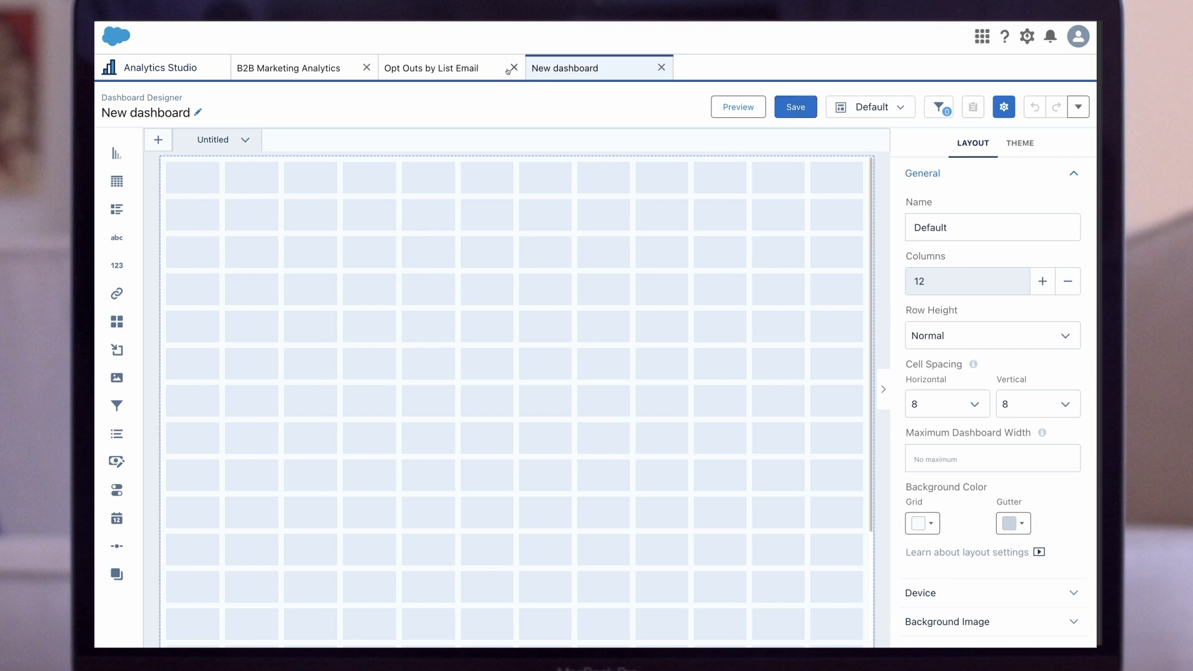
pyautogui.click(458, 70)
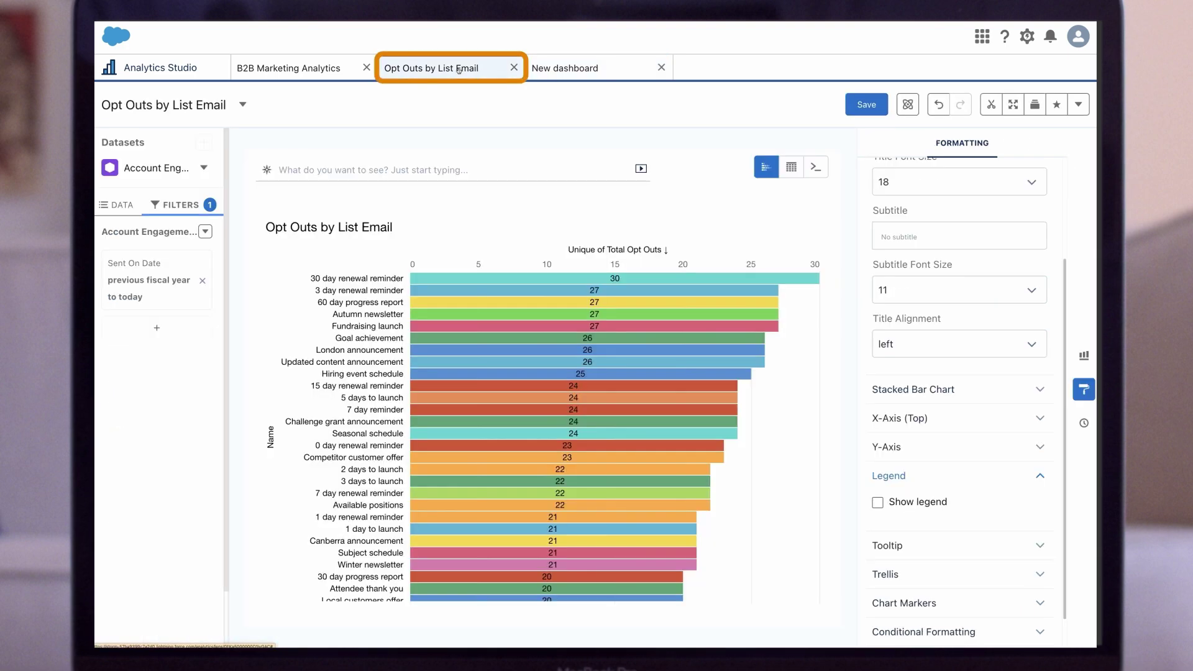
# Step: Clip the lens to the dashboard designer as query 'Opt Outs by Email'
pyautogui.click(991, 105)
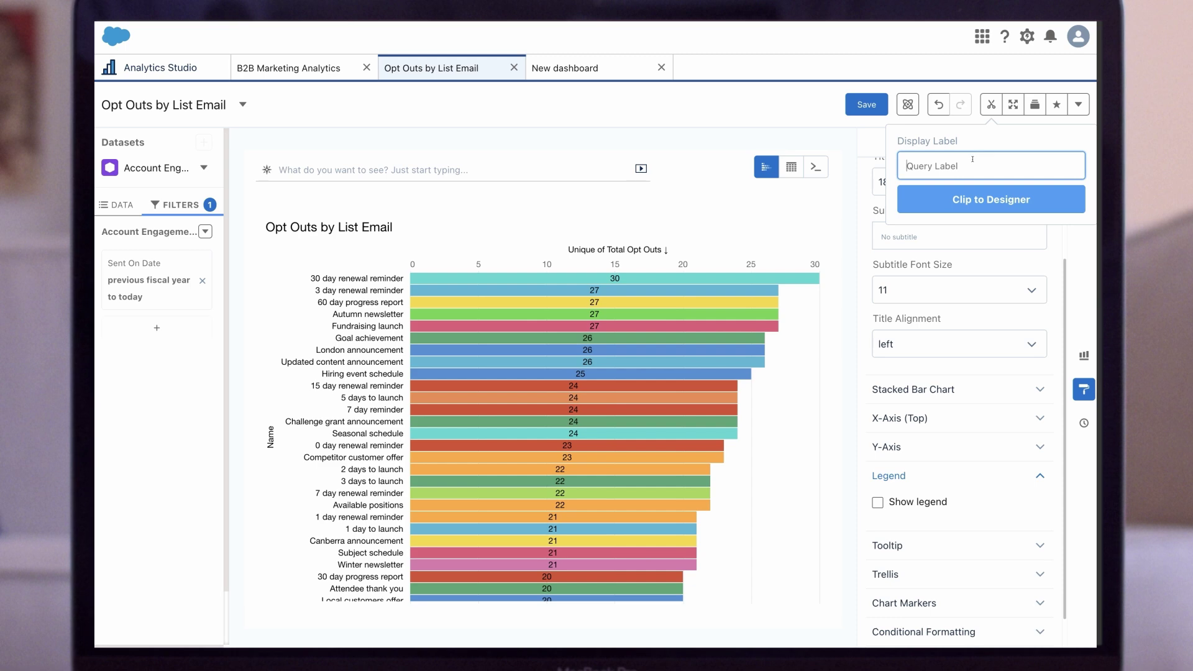
pyautogui.write('Opt Outs by List Email')
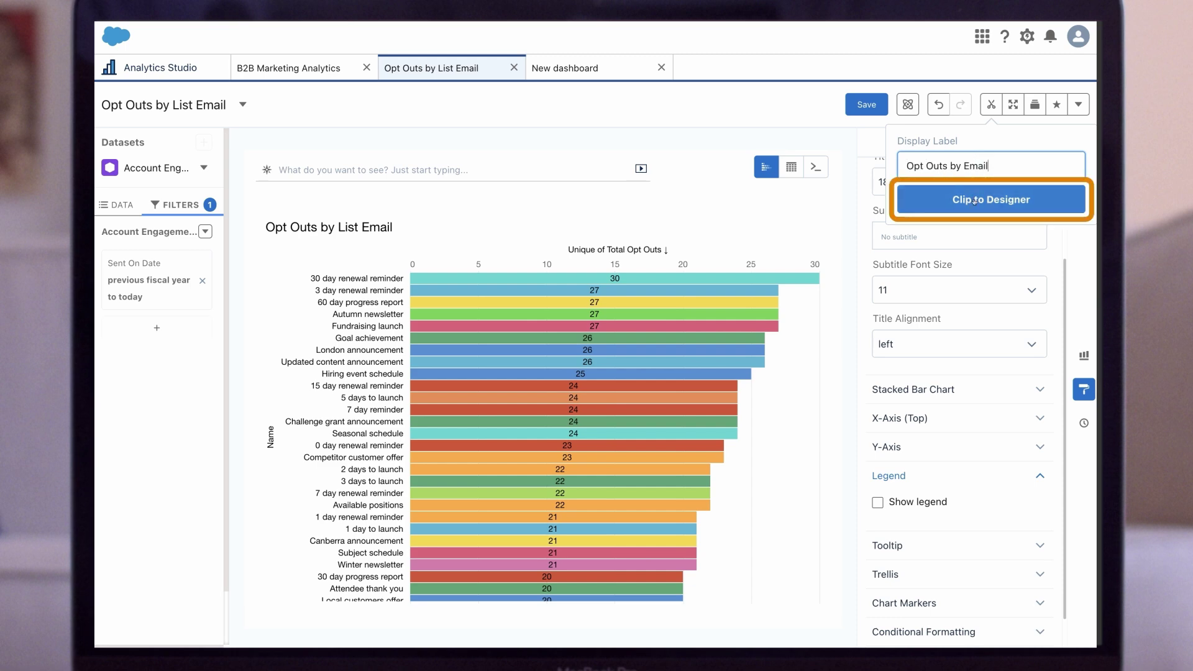
pyautogui.click(974, 199)
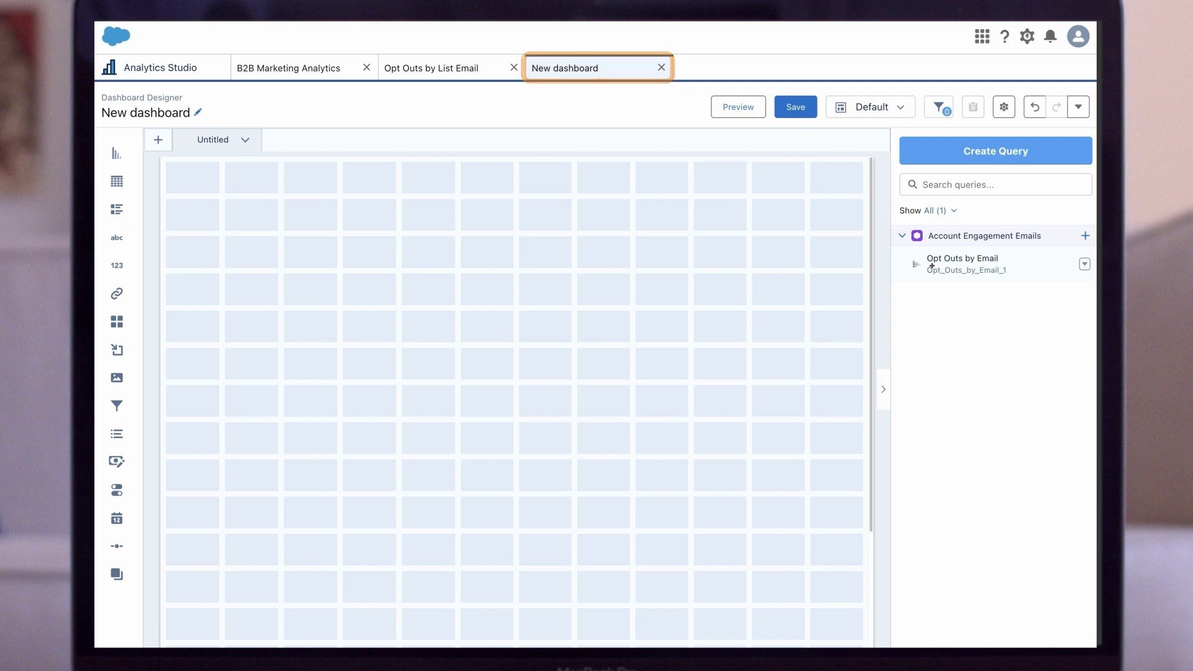
# Step: Place the Opt Outs by Email query across the dashboard top, enlarged and shown as a Bar chart
pyautogui.moveTo(933, 265); pyautogui.dragTo(372, 208)
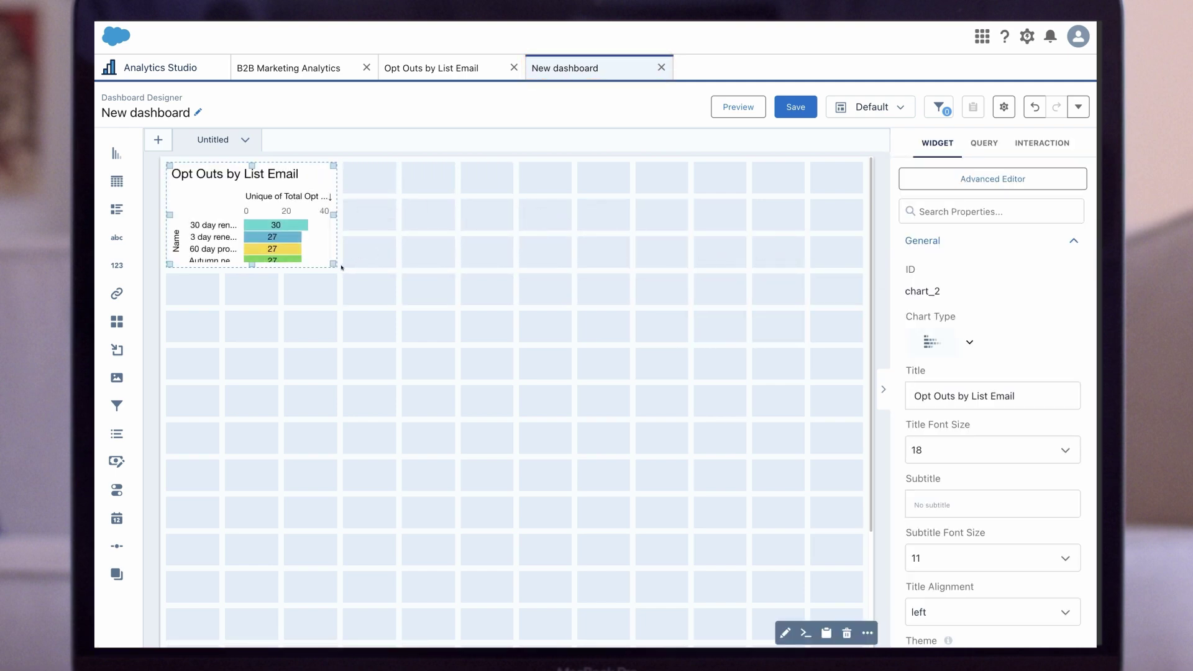
pyautogui.moveTo(342, 267); pyautogui.dragTo(802, 349)
pyautogui.click(803, 349)
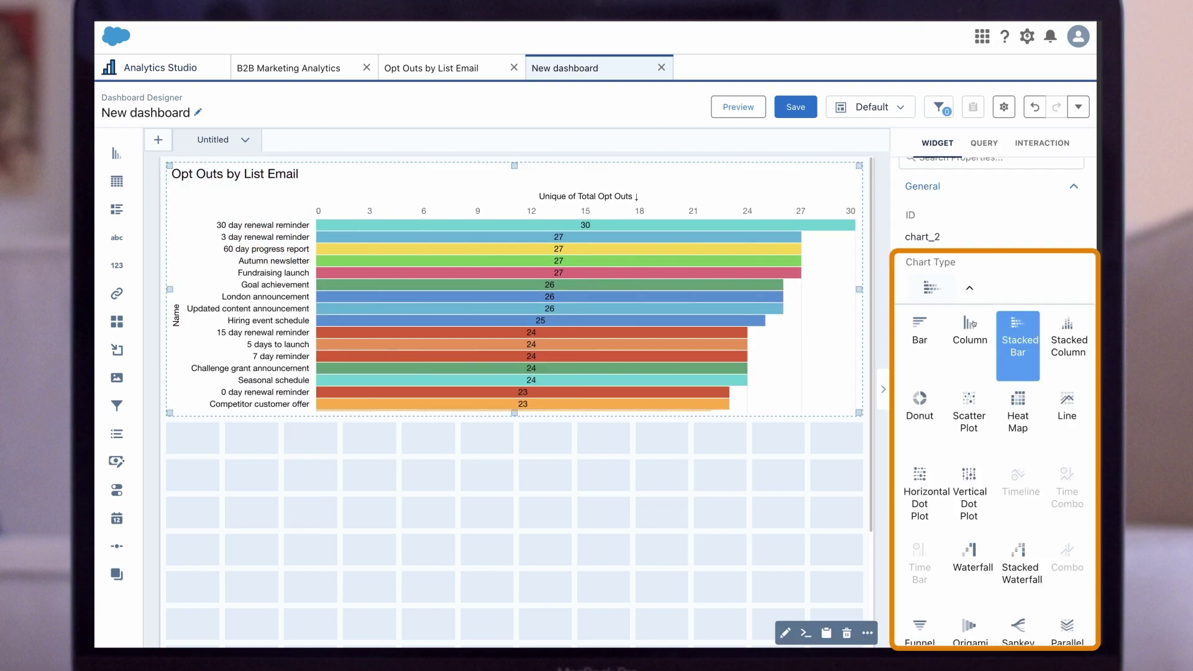
pyautogui.click(970, 336)
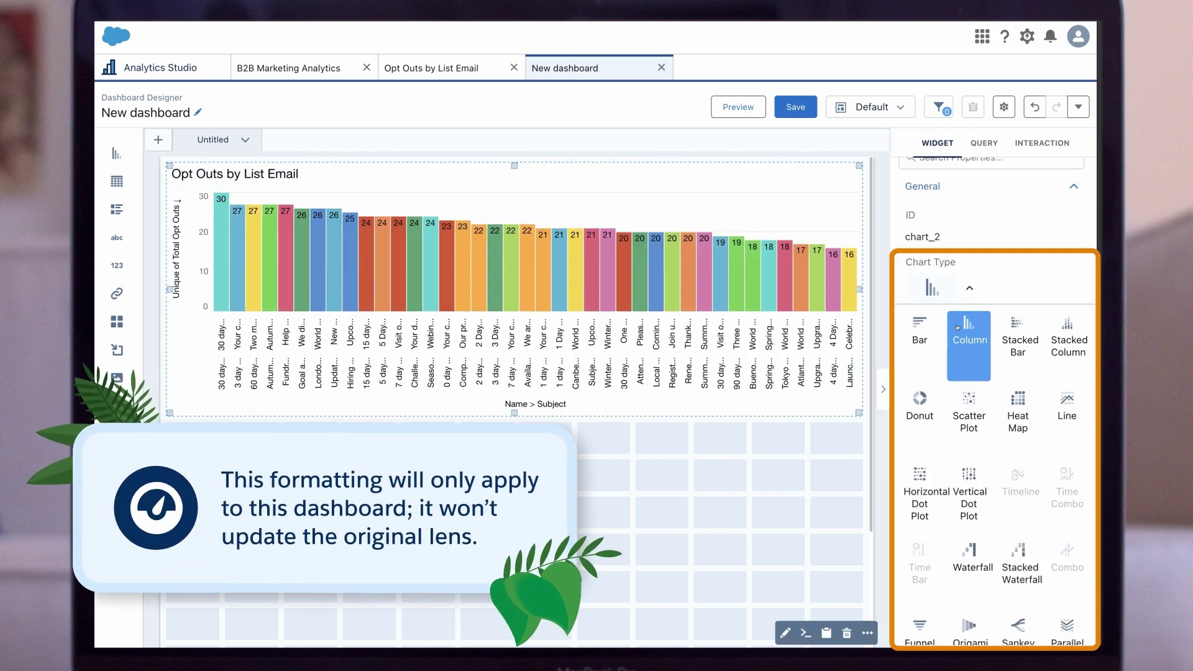
pyautogui.click(936, 330)
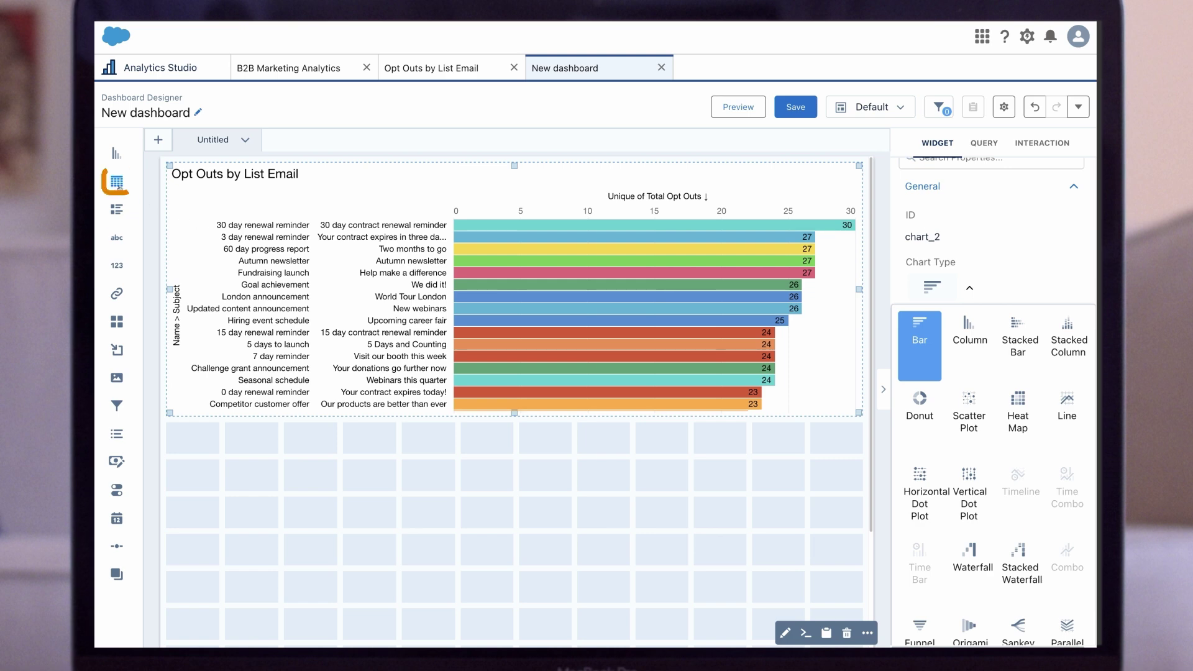
# Step: Add a table widget below the chart filled with the Opt Outs by Email query
pyautogui.moveTo(116, 181); pyautogui.dragTo(199, 451)
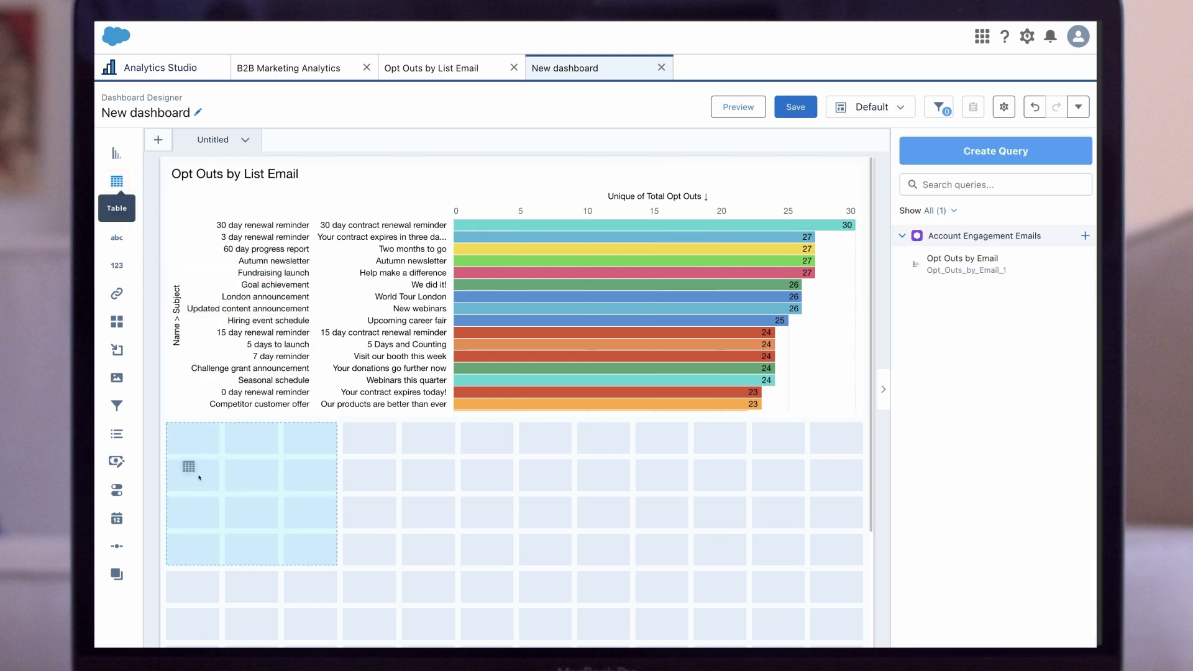
pyautogui.moveTo(962, 263); pyautogui.dragTo(630, 627)
pyautogui.click(606, 603)
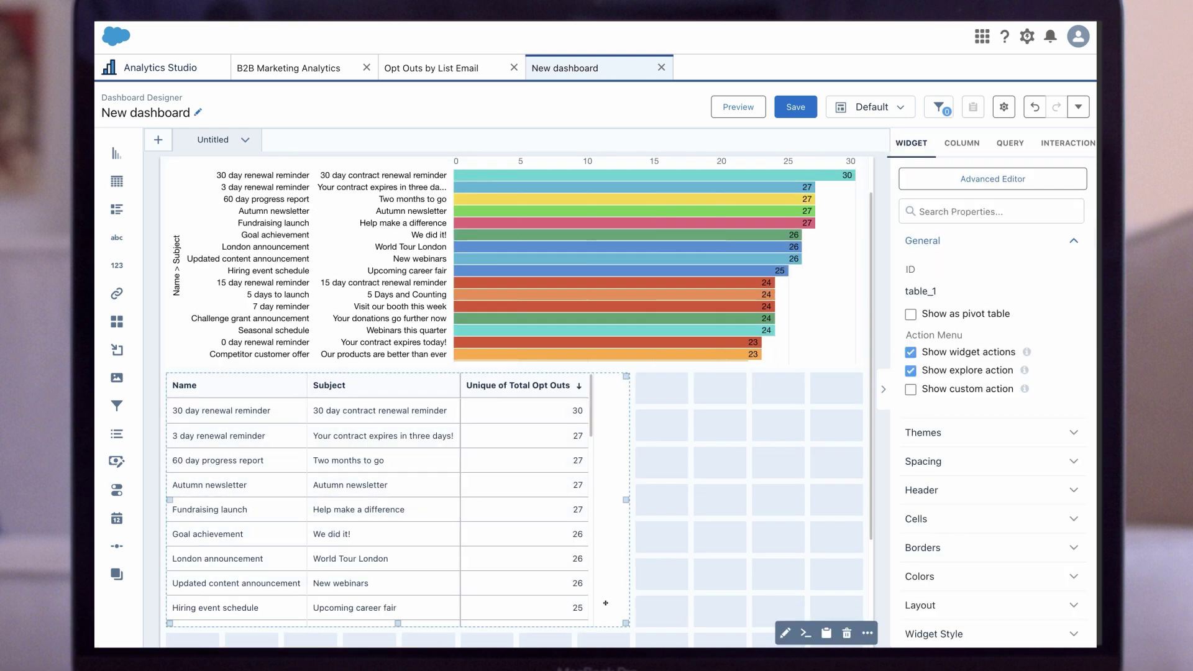
# Step: Apply the blue-header theme and compact cell padding to the table
pyautogui.click(923, 433)
pyautogui.click(915, 509)
pyautogui.click(923, 623)
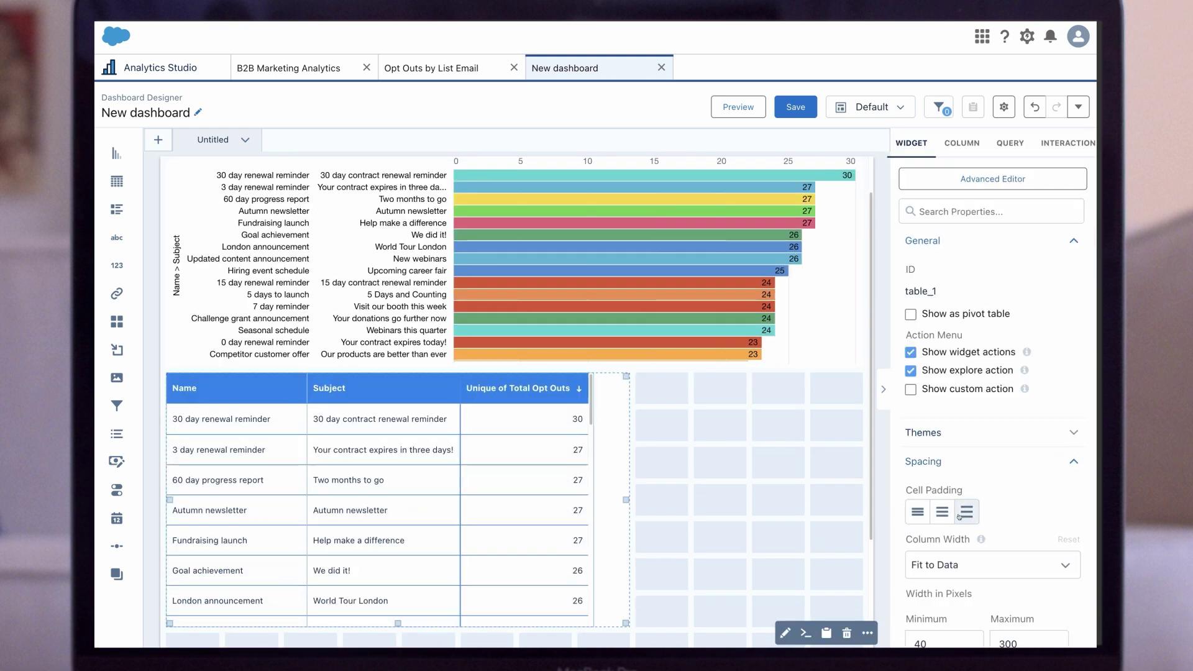
pyautogui.click(918, 512)
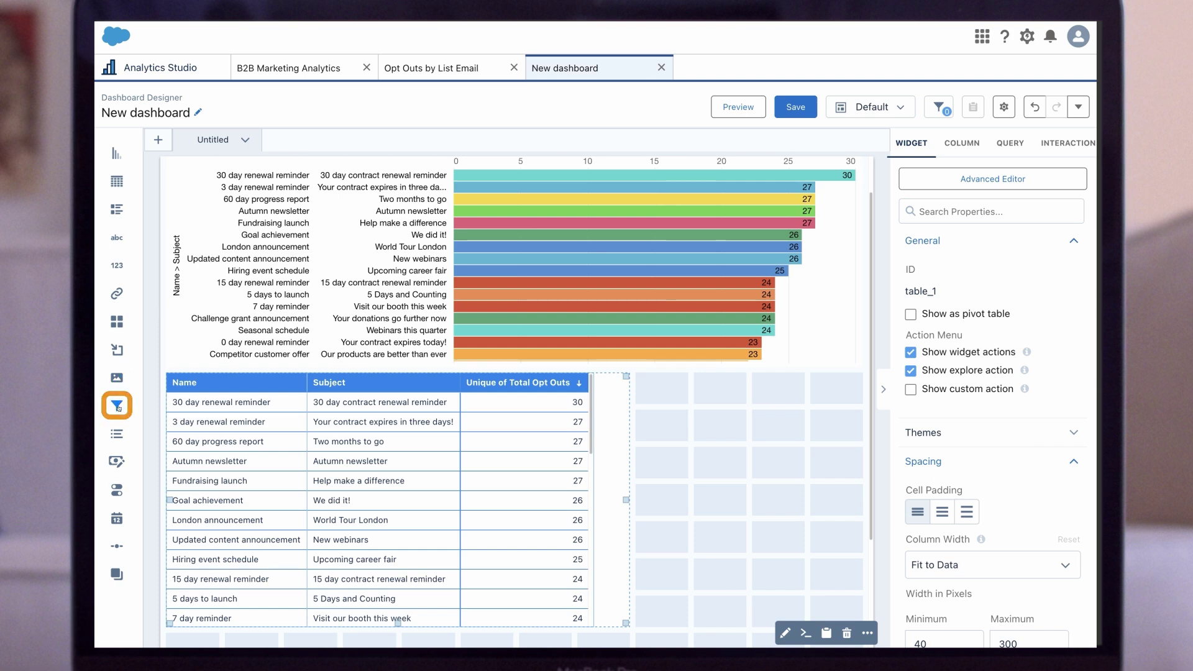
# Step: Add a Campaign filter from the Account Engagement Emails dataset at the dashboard's top
pyautogui.moveTo(116, 405); pyautogui.dragTo(202, 175)
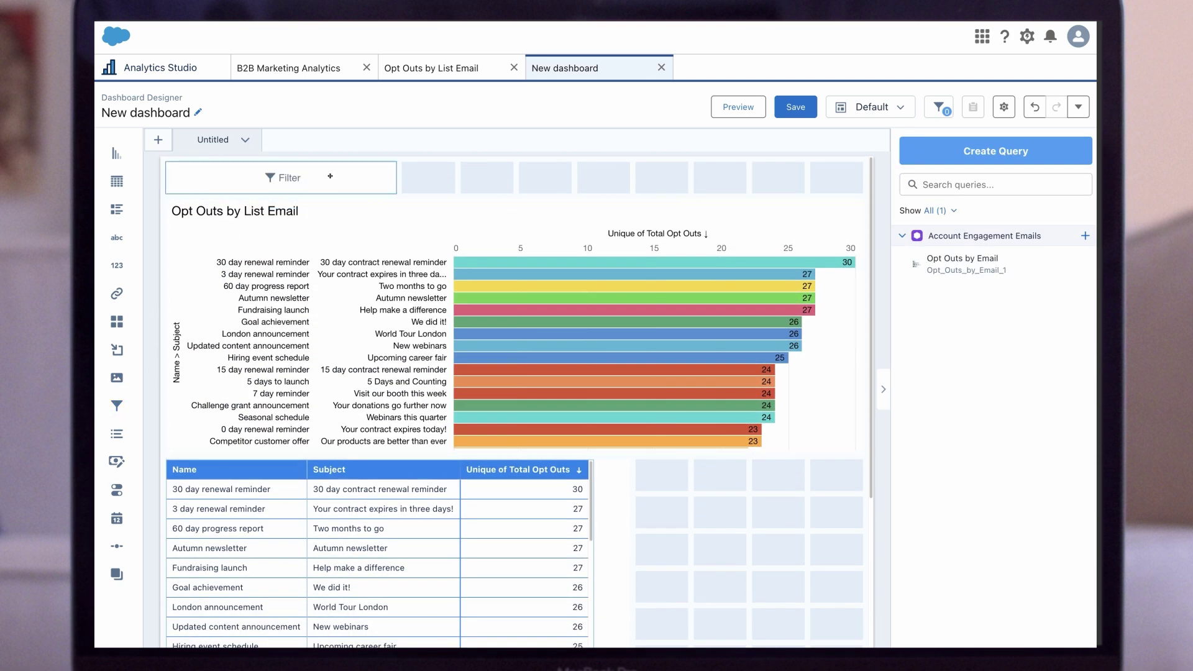
pyautogui.click(330, 176)
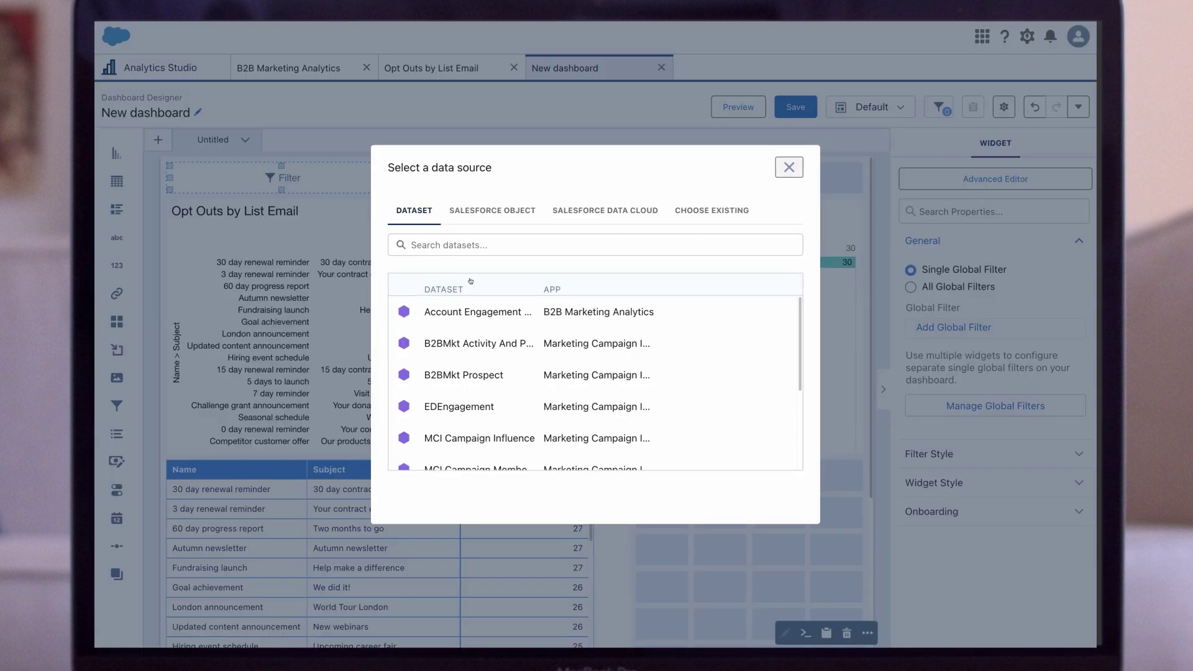
pyautogui.click(463, 318)
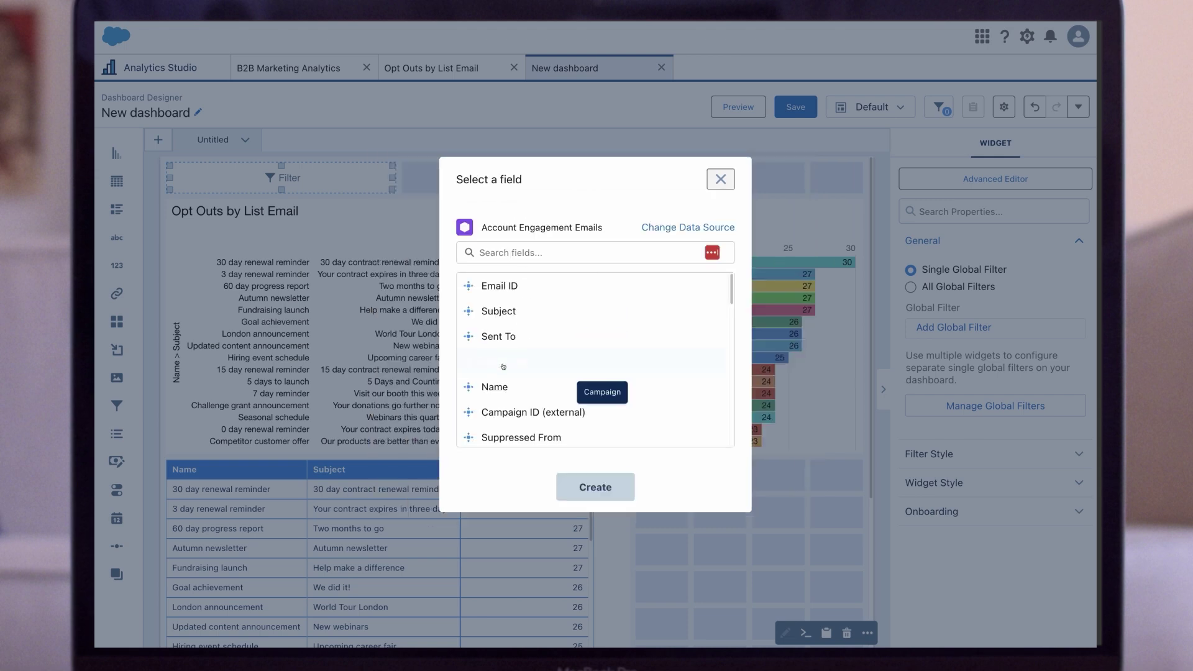
pyautogui.click(583, 361)
pyautogui.click(592, 485)
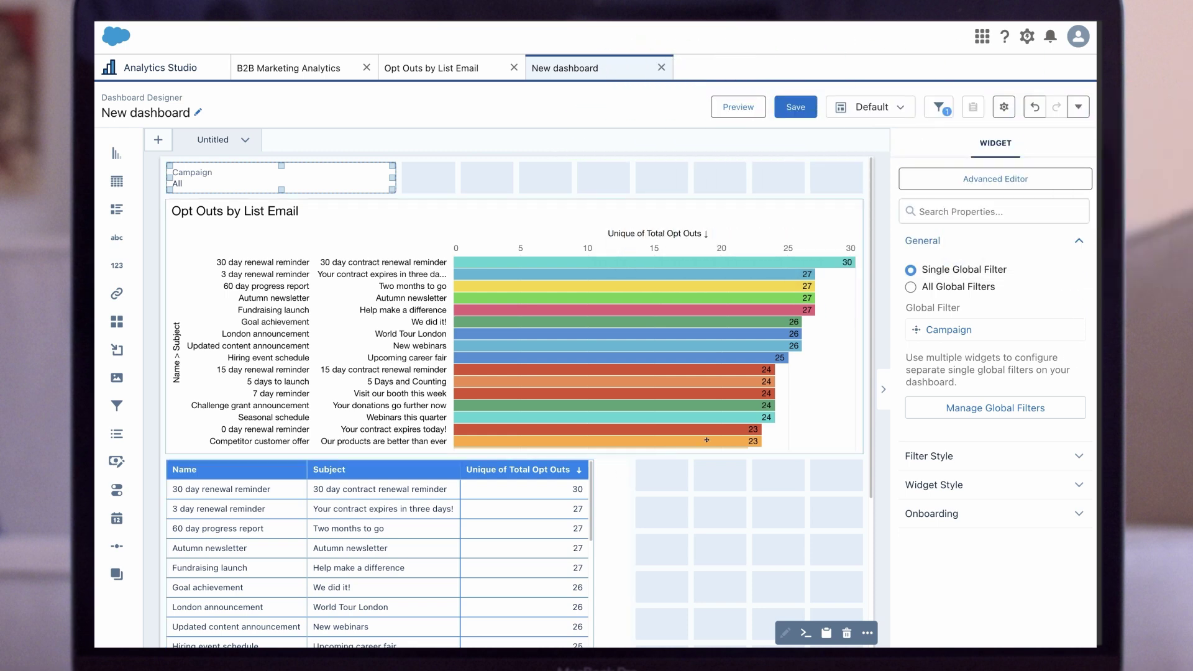
# Step: Preview the dashboard and save it as 'Opt Outs by Email' in B2B Marketing Analytics
pyautogui.click(739, 108)
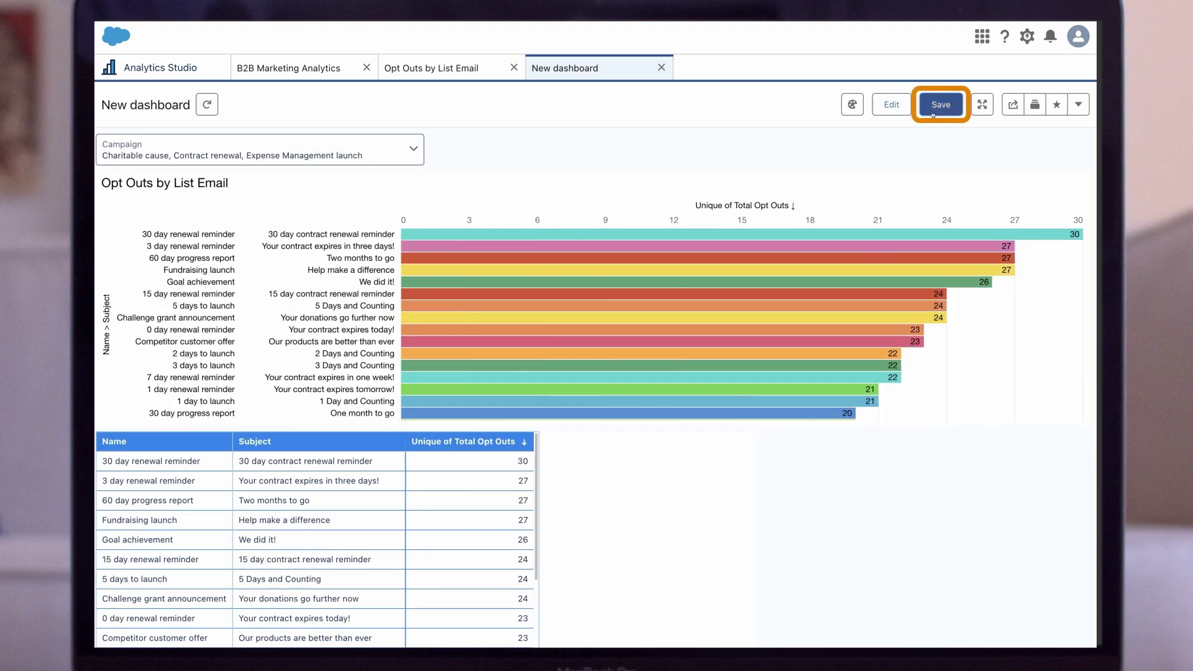
pyautogui.click(941, 104)
pyautogui.write('Opt Outs by Email')
pyautogui.click(595, 408)
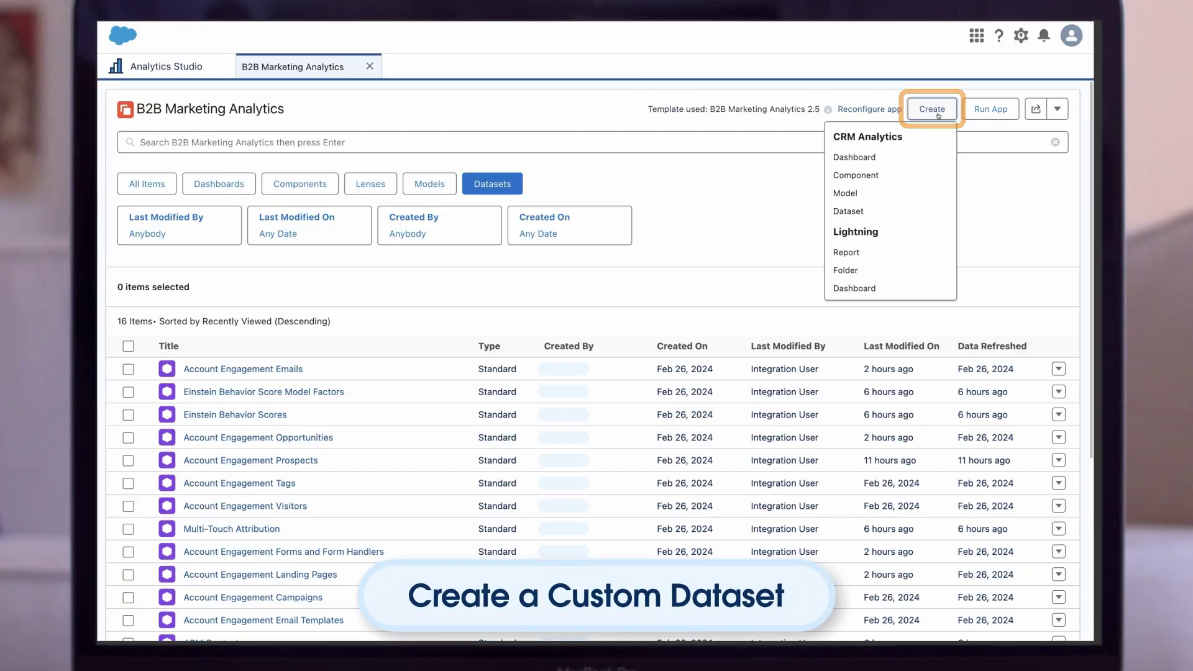
# Step: Begin a new dataset recipe and bring up its input data choices
pyautogui.click(883, 212)
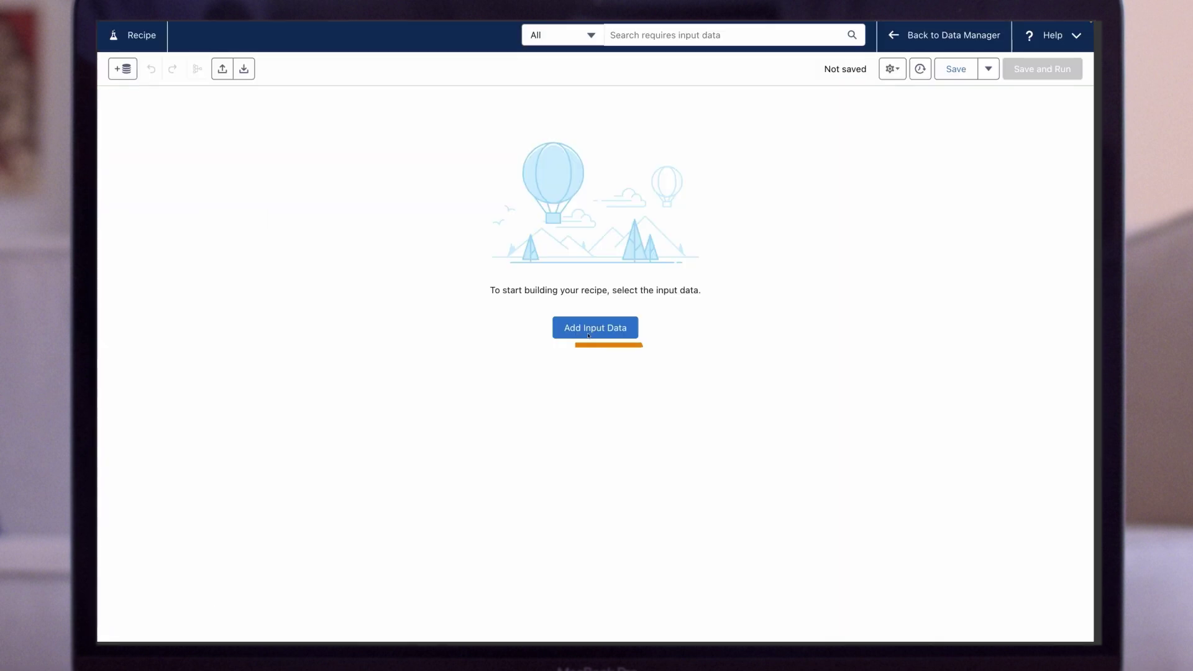
pyautogui.click(581, 337)
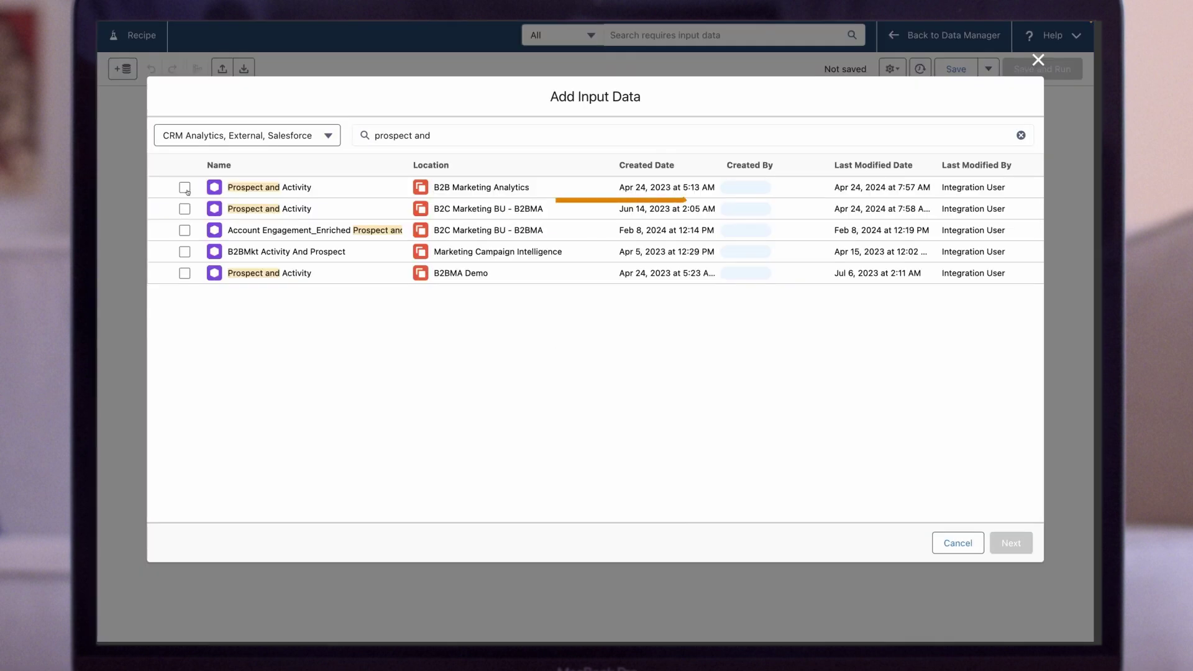
# Step: Add Prospect and Activity as input, including source_campaign, department, country, email and company columns
pyautogui.click(173, 189)
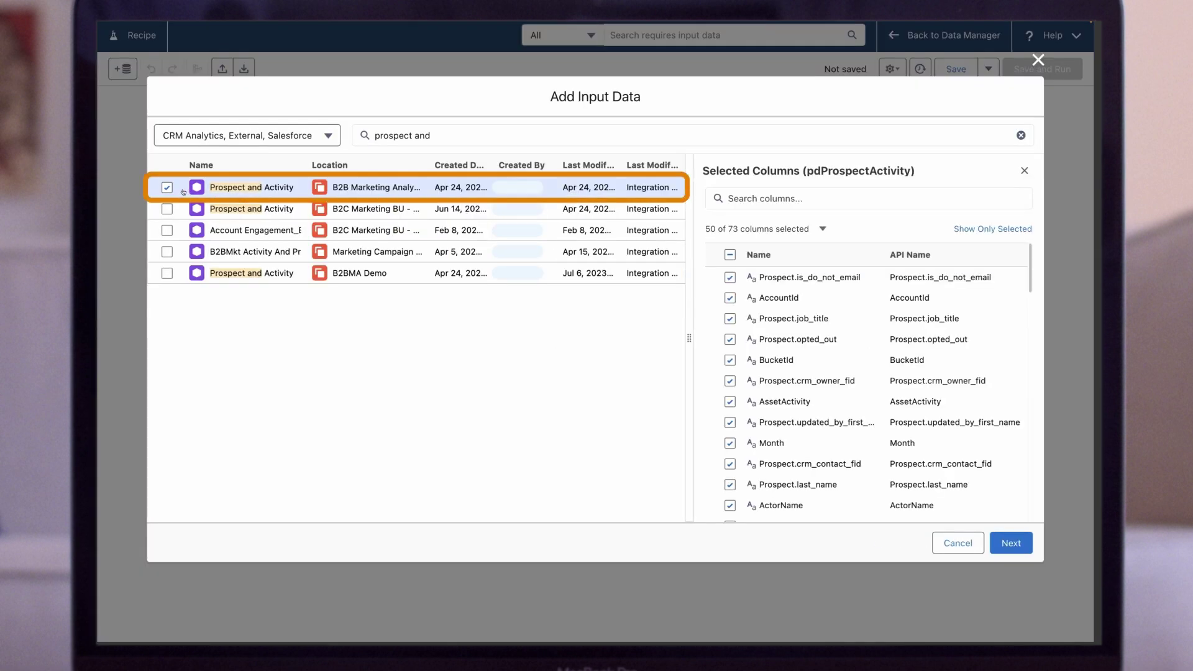
pyautogui.scroll(-3, 1031, 271)
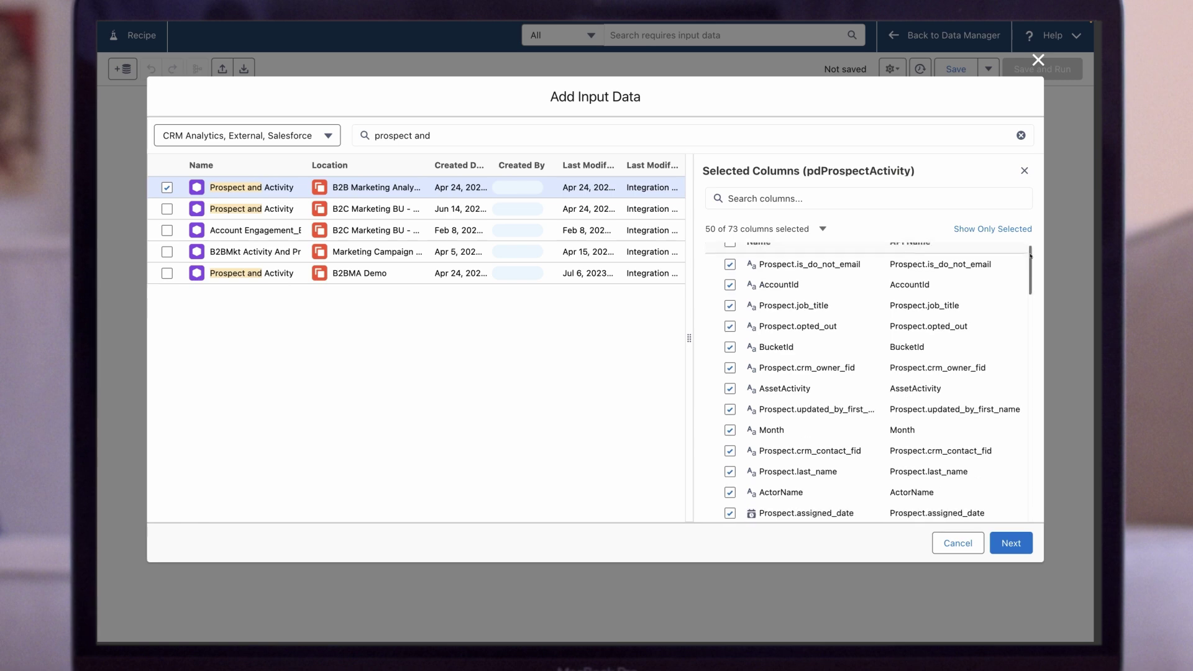
pyautogui.moveTo(1031, 272); pyautogui.dragTo(1034, 361)
pyautogui.scroll(-15, 831, 384)
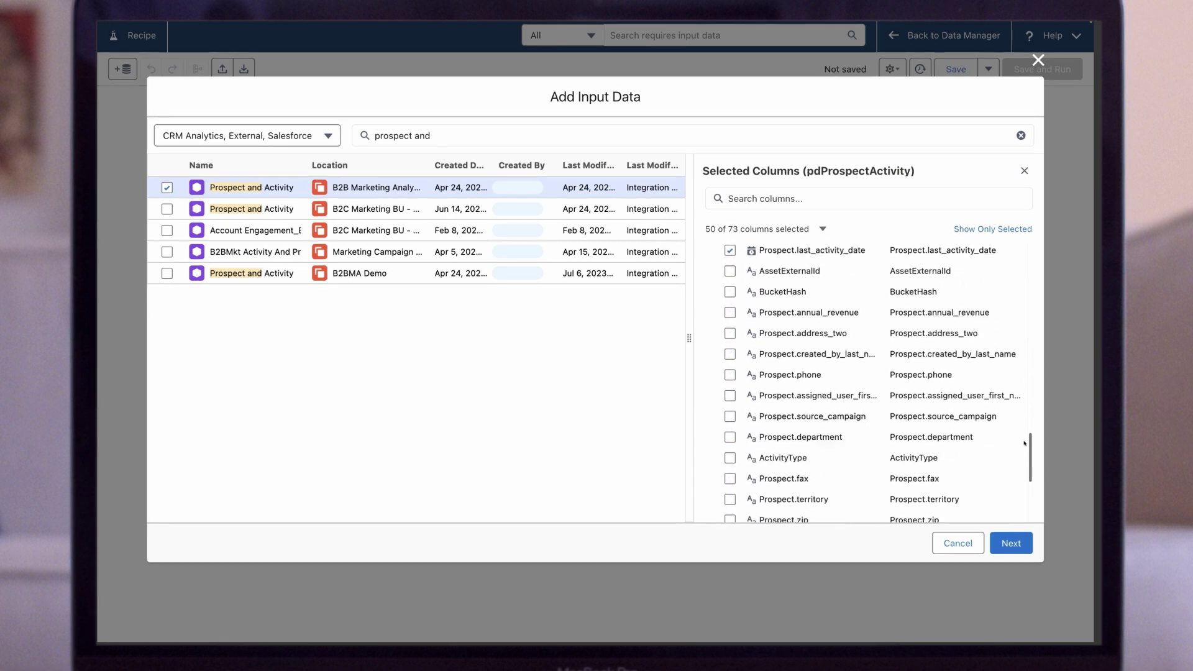
pyautogui.click(730, 361)
pyautogui.click(730, 382)
pyautogui.click(730, 506)
pyautogui.click(732, 487)
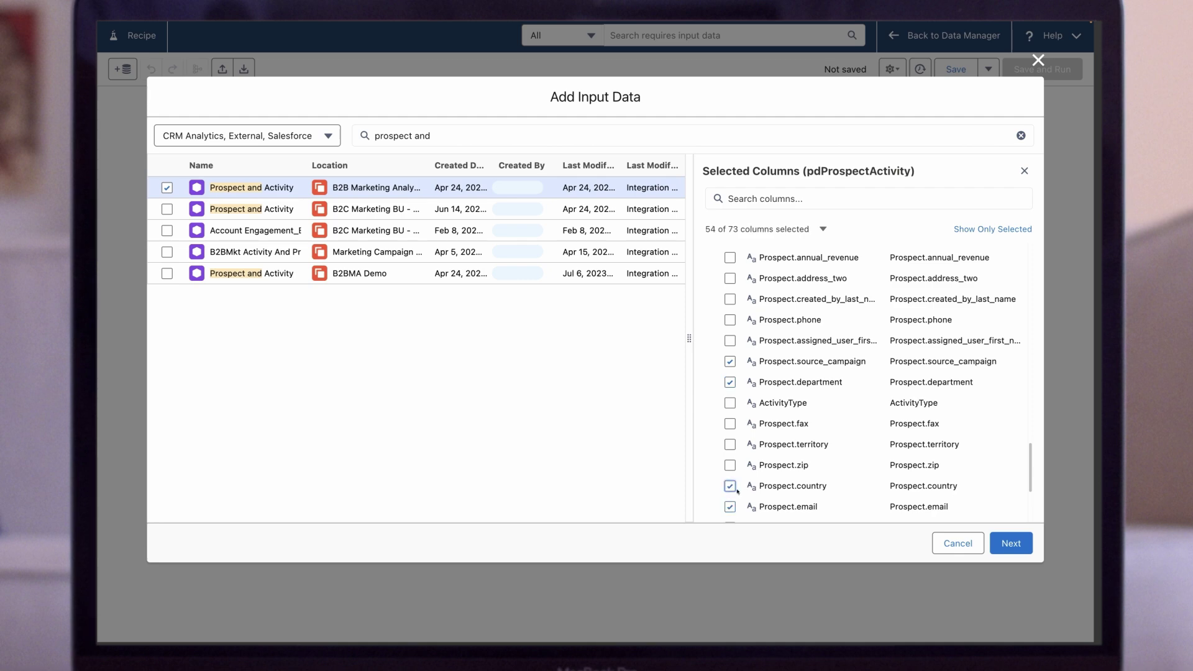
pyautogui.scroll(-4, 1041, 465)
pyautogui.click(730, 446)
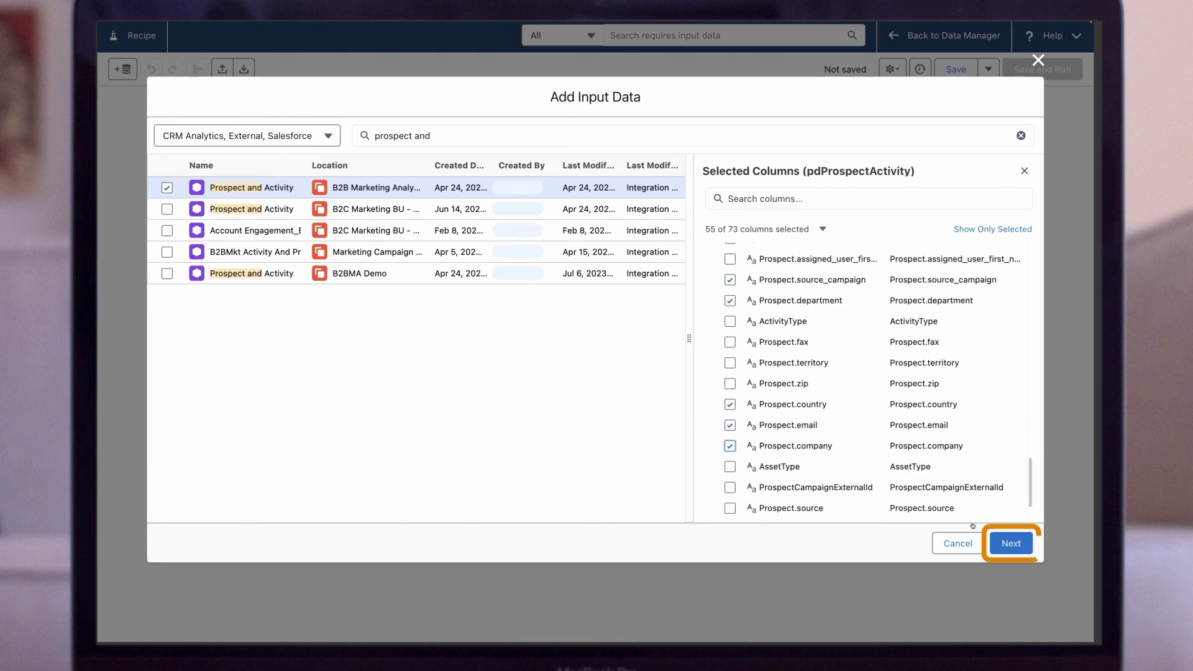
pyautogui.click(1011, 545)
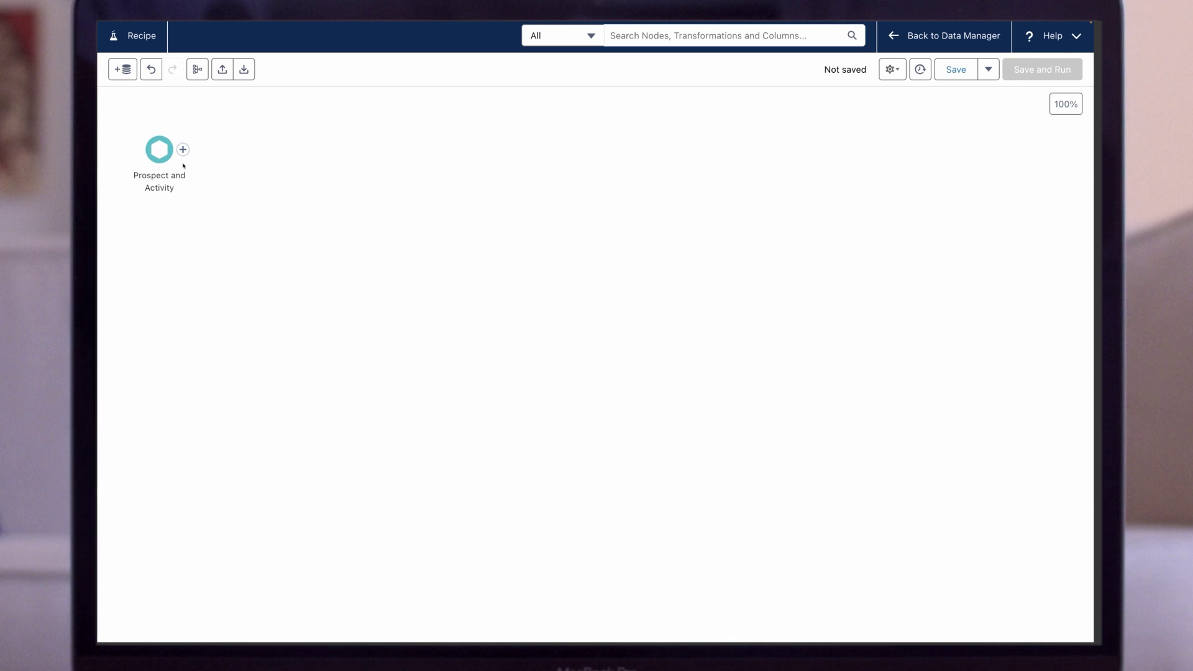
pyautogui.click(183, 149)
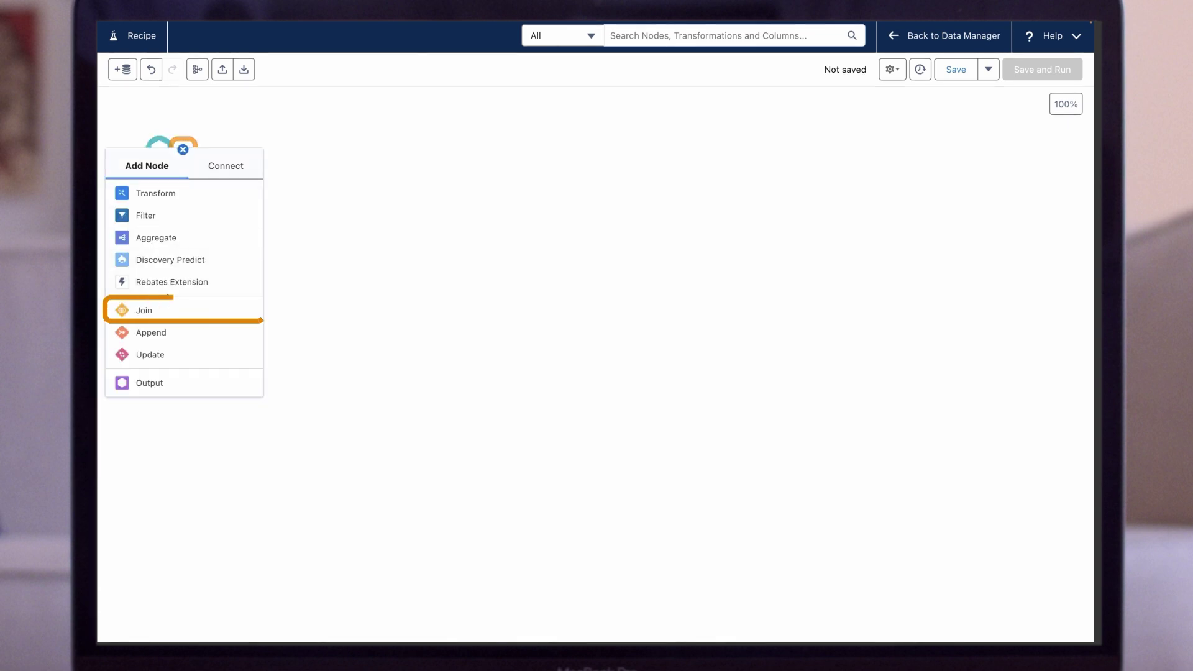
# Step: Join Prospect and Activity with Account Engagement Prospects, narrowing its columns with the search 'pro'
pyautogui.click(161, 314)
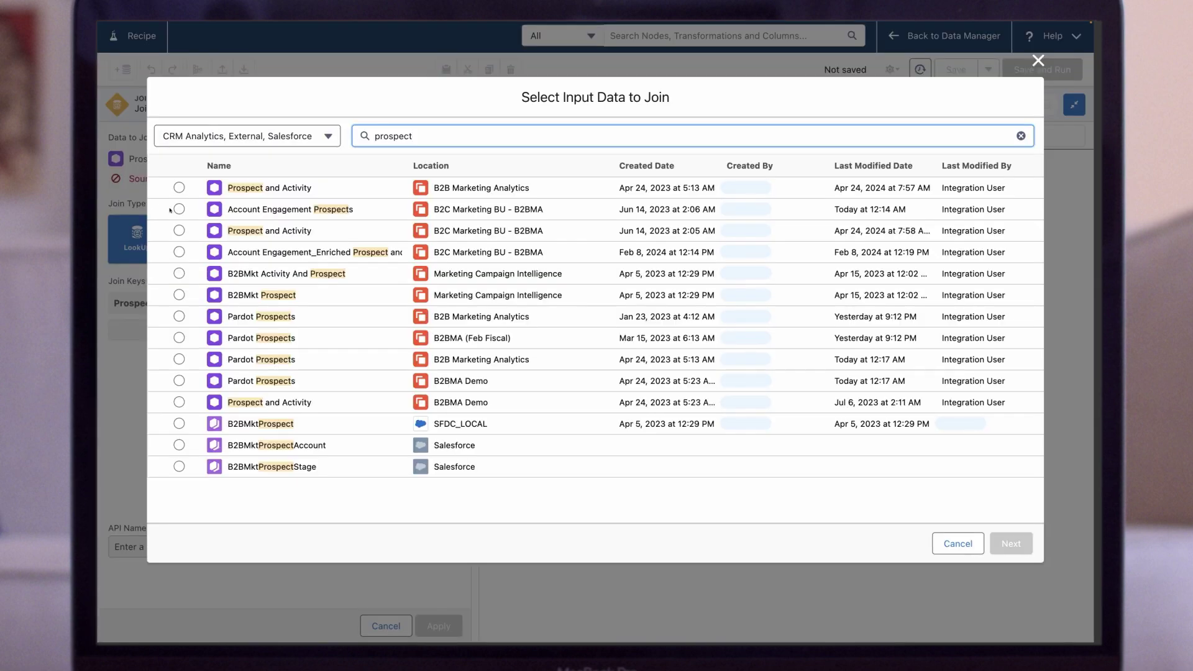
pyautogui.click(179, 210)
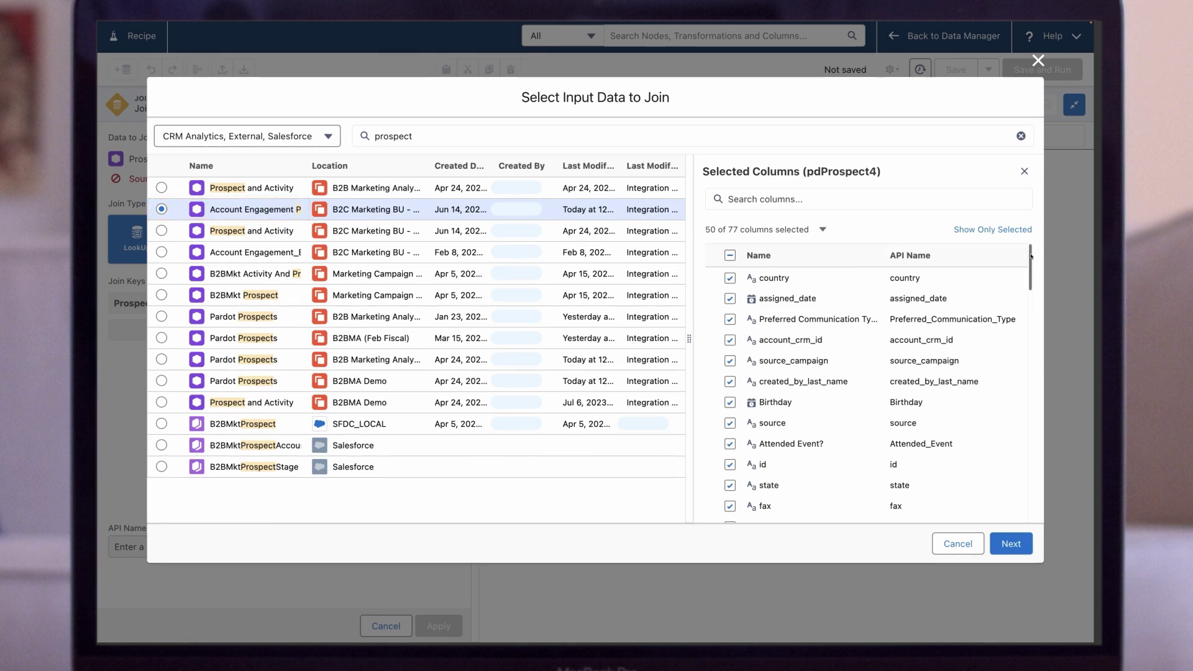
pyautogui.scroll(-10, 1031, 256)
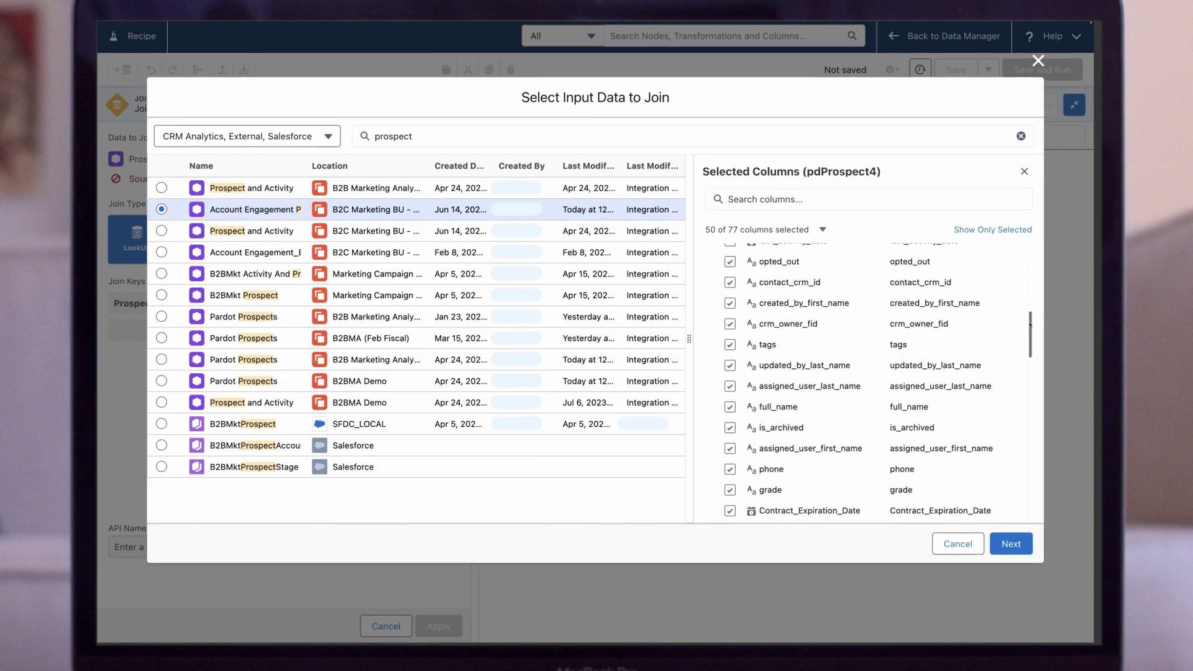
pyautogui.click(808, 199)
pyautogui.write('pro')
pyautogui.click(1011, 543)
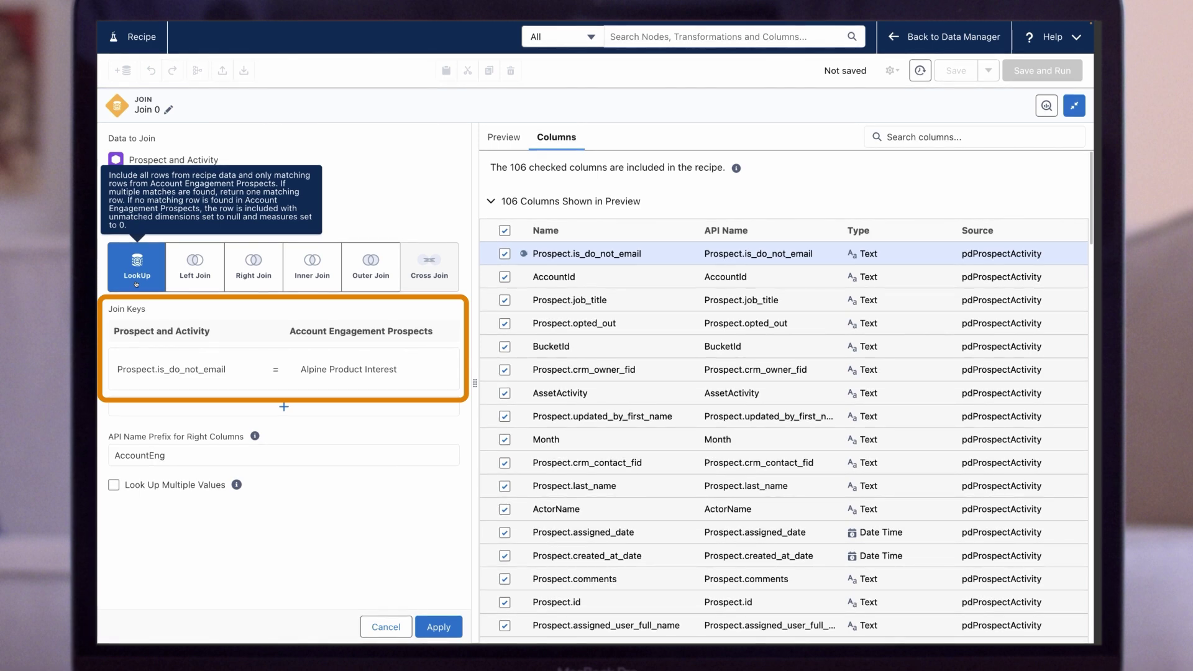
pyautogui.click(120, 356)
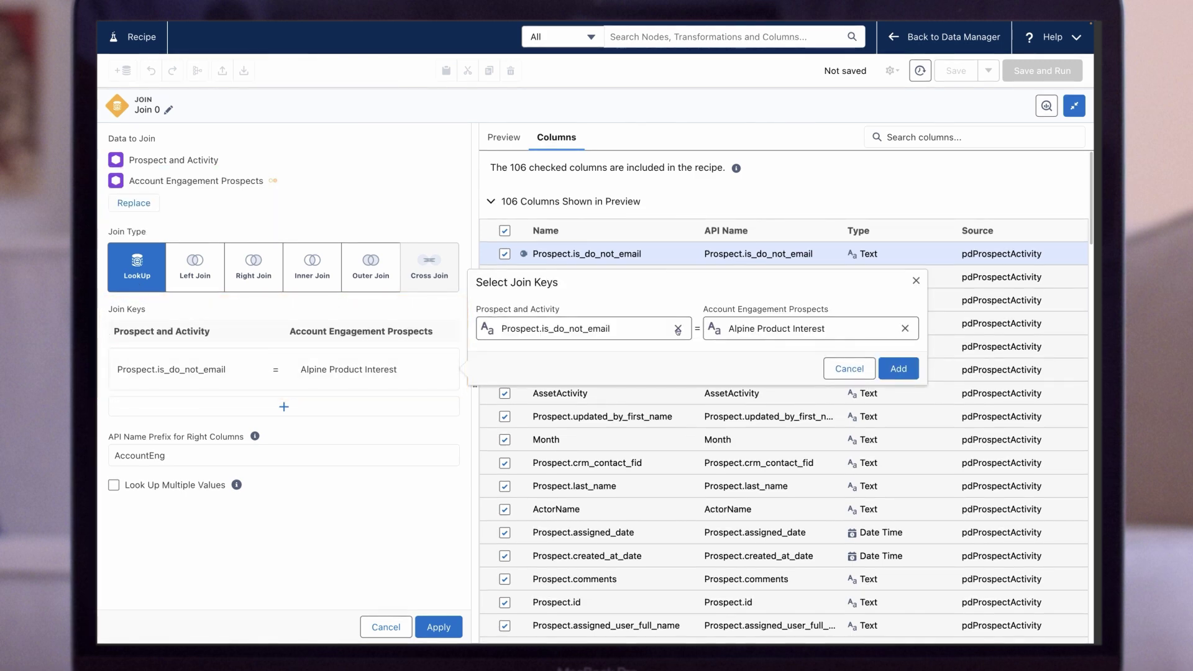
# Step: Set the join key to Prospect.id (Prospect and Activity) matched with id (Account Engagement Prospects)
pyautogui.click(904, 329)
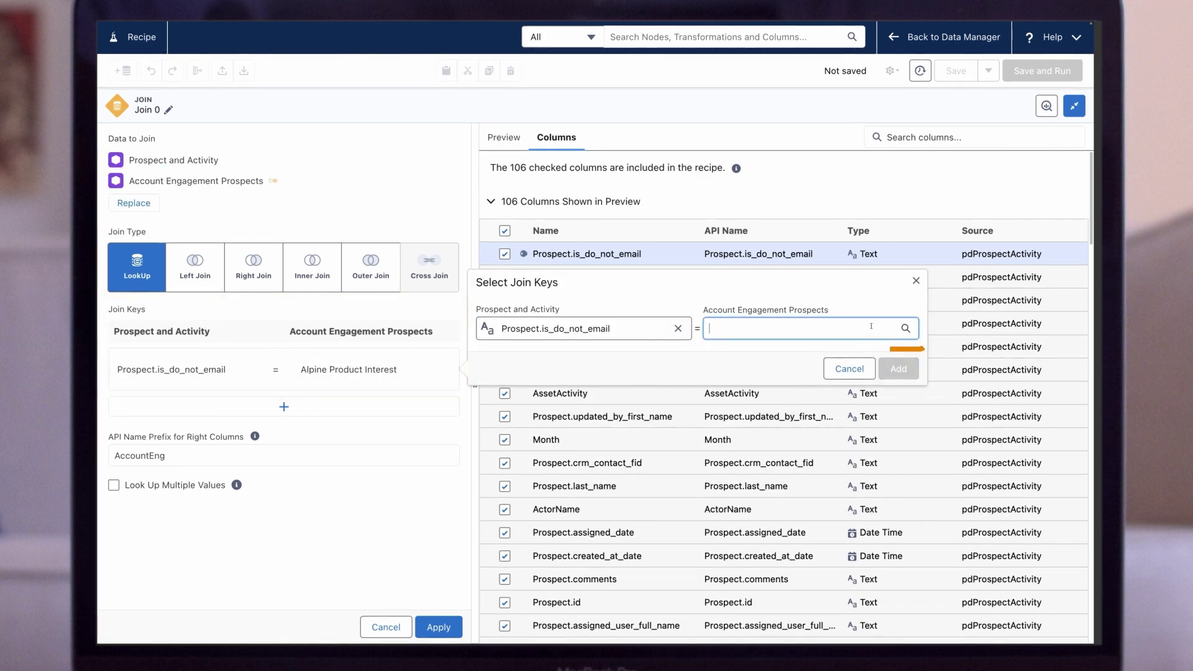
pyautogui.click(861, 327)
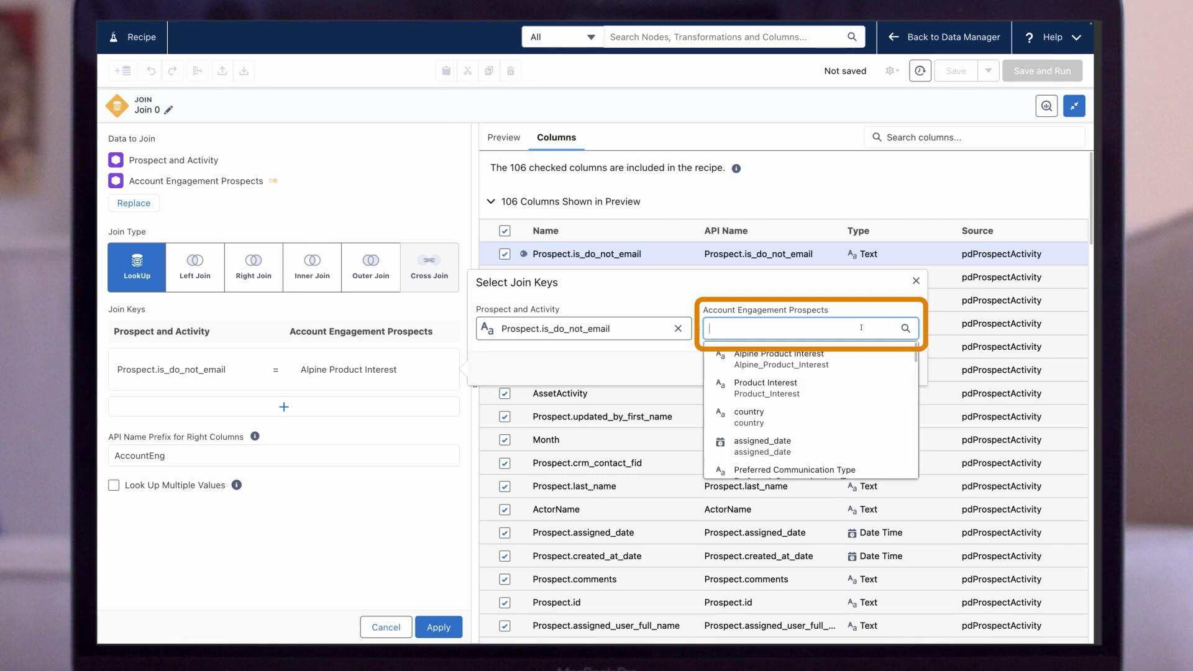
pyautogui.write('id')
pyautogui.click(739, 389)
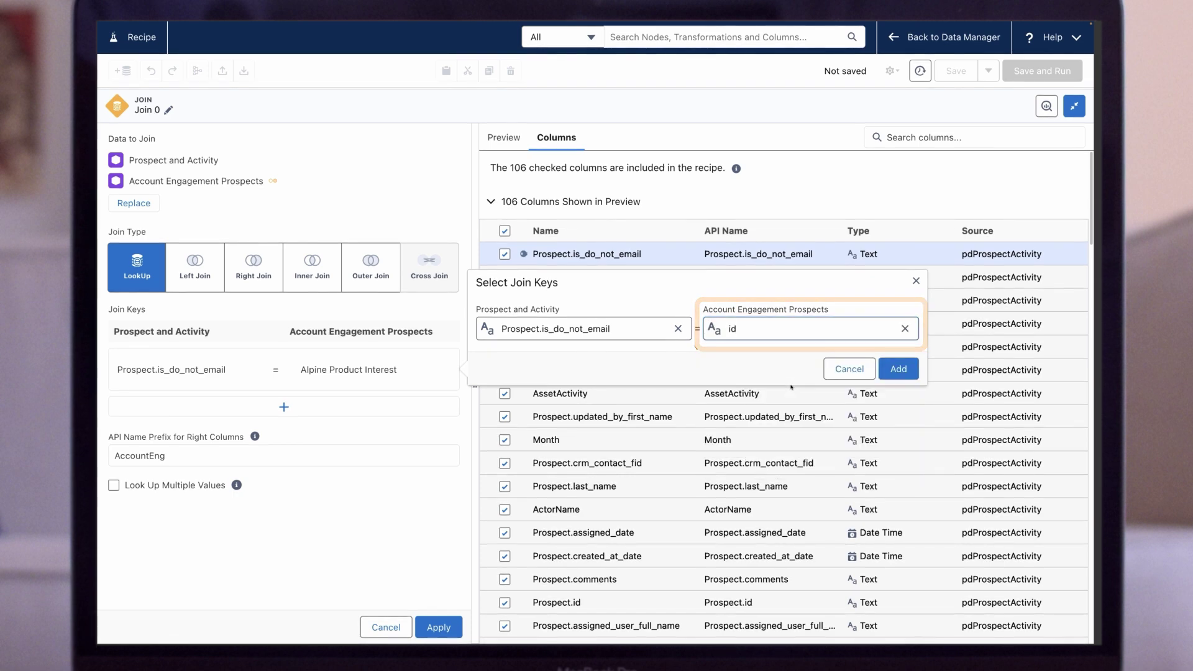
pyautogui.click(678, 329)
pyautogui.write('prospec')
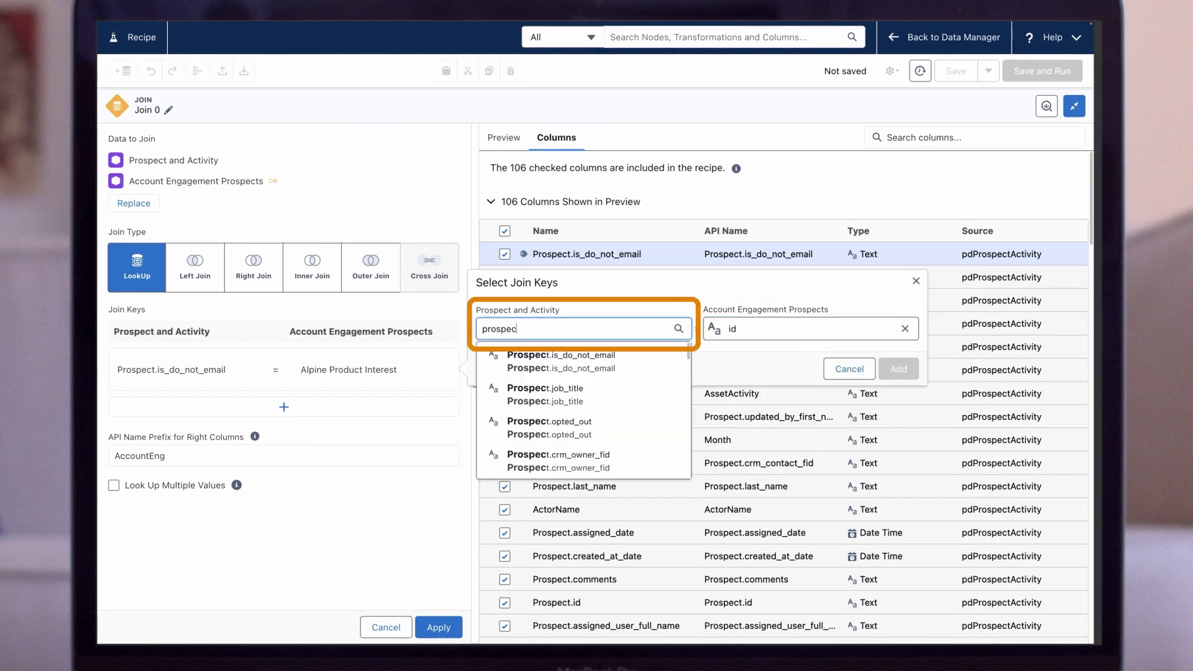
pyautogui.write('t.i')
pyautogui.click(547, 394)
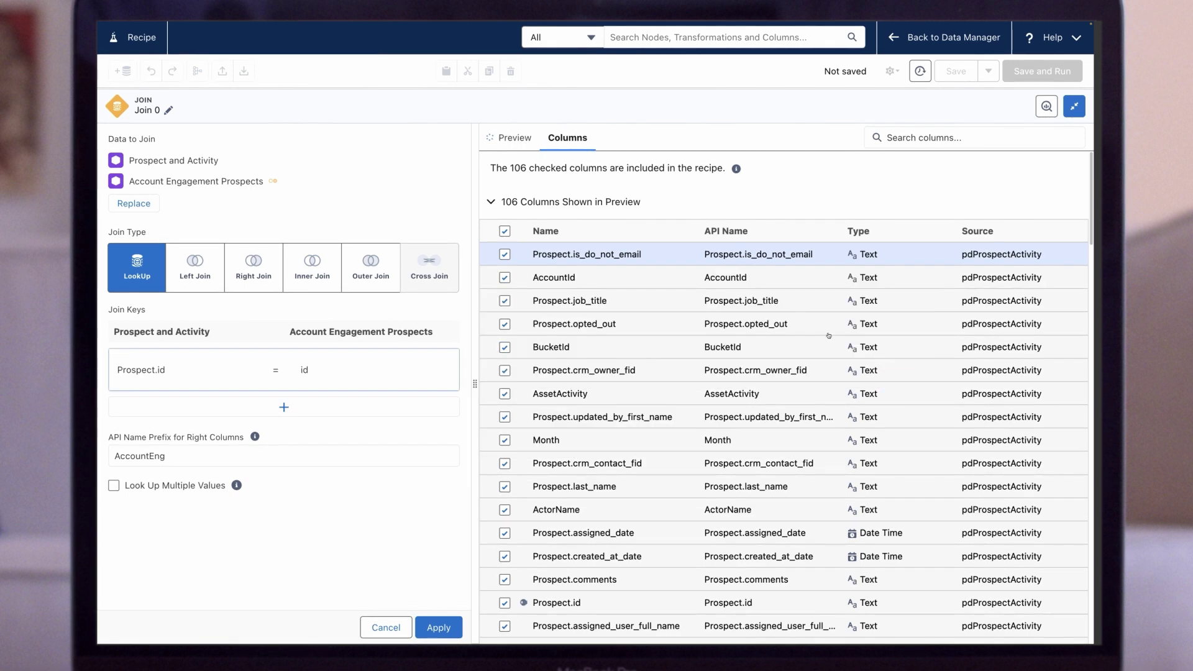
pyautogui.click(508, 143)
# Step: Review the joined columns in the preview and apply the Prospect.id lookup join as Join 0
pyautogui.hscroll(10, 577, 178)
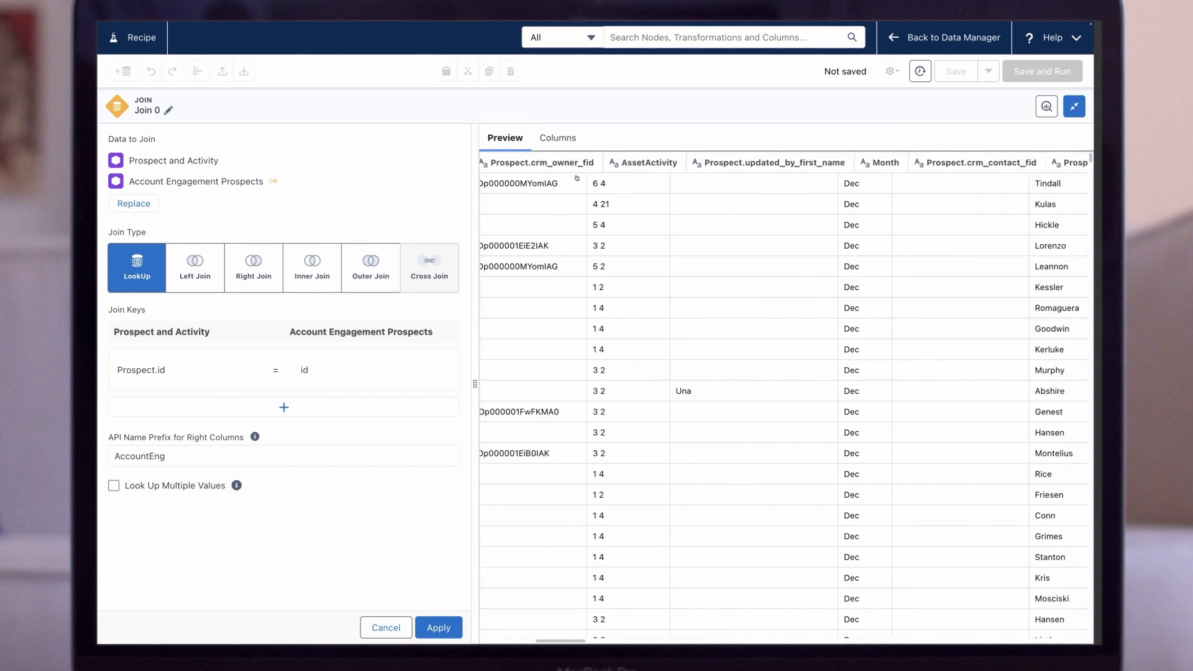
pyautogui.hscroll(15, 576, 178)
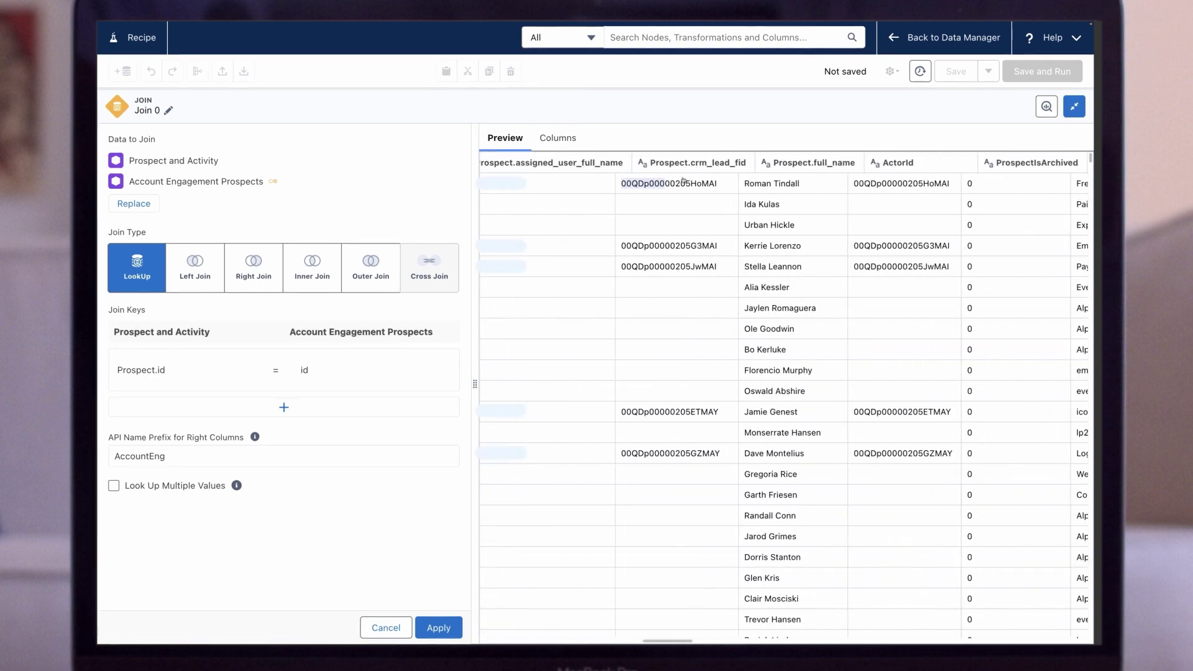
pyautogui.hscroll(5, 683, 180)
pyautogui.hscroll(-10, 745, 182)
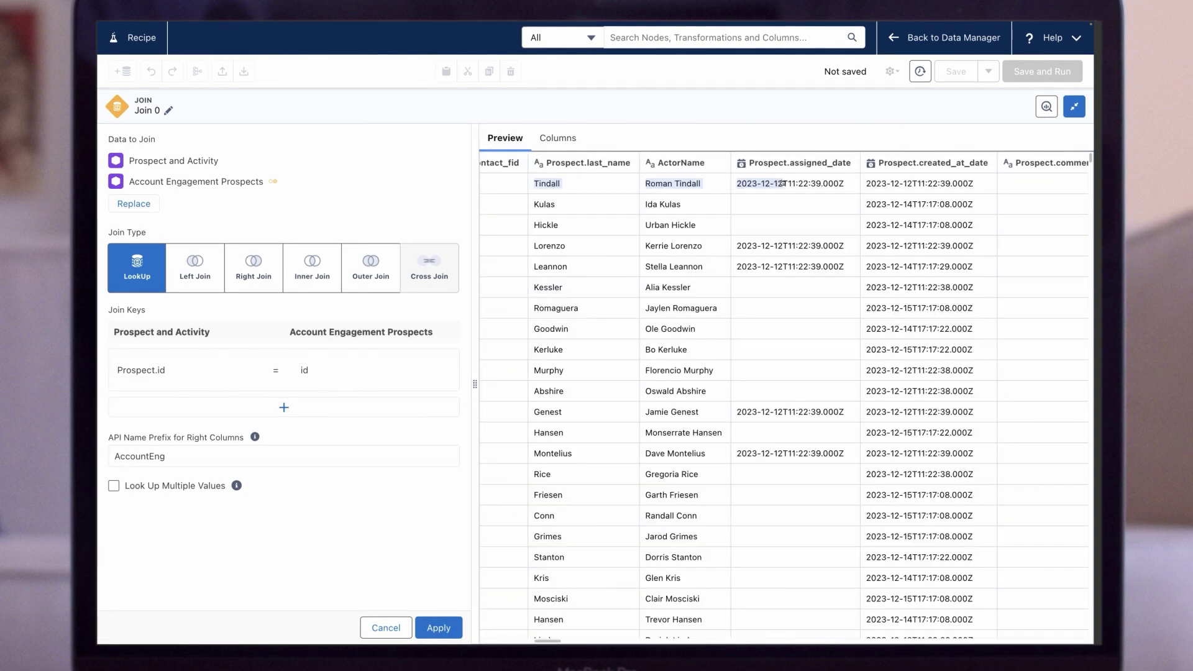
pyautogui.hscroll(15, 781, 183)
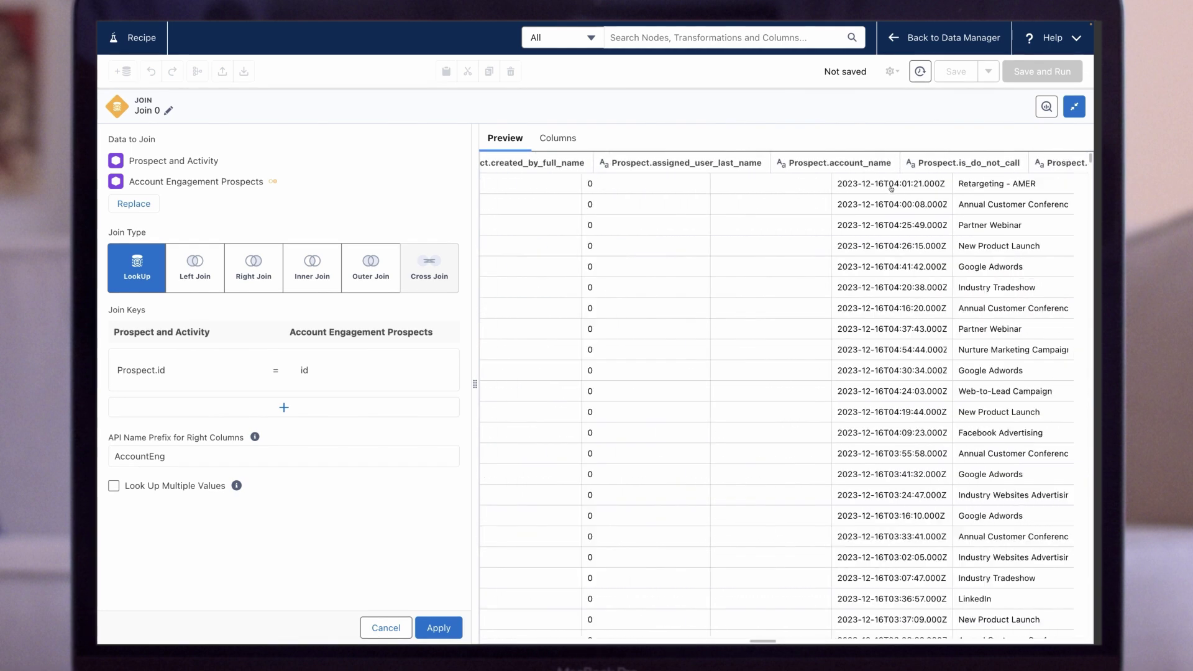
pyautogui.hscroll(5, 745, 224)
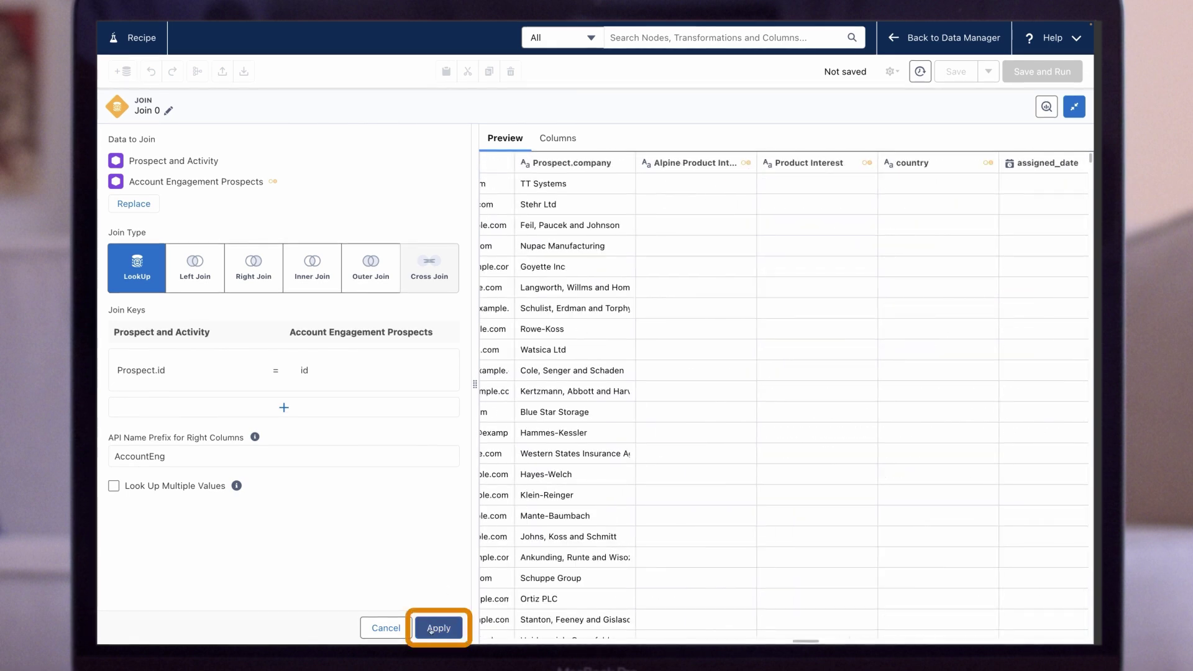
pyautogui.click(437, 629)
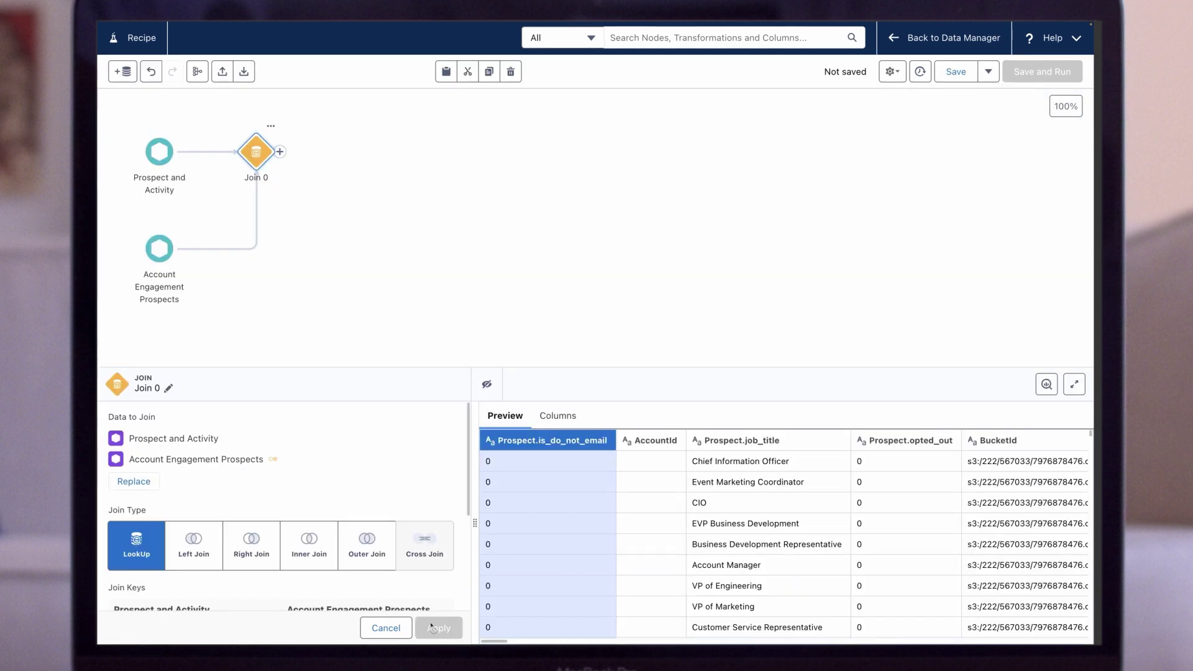
pyautogui.click(280, 153)
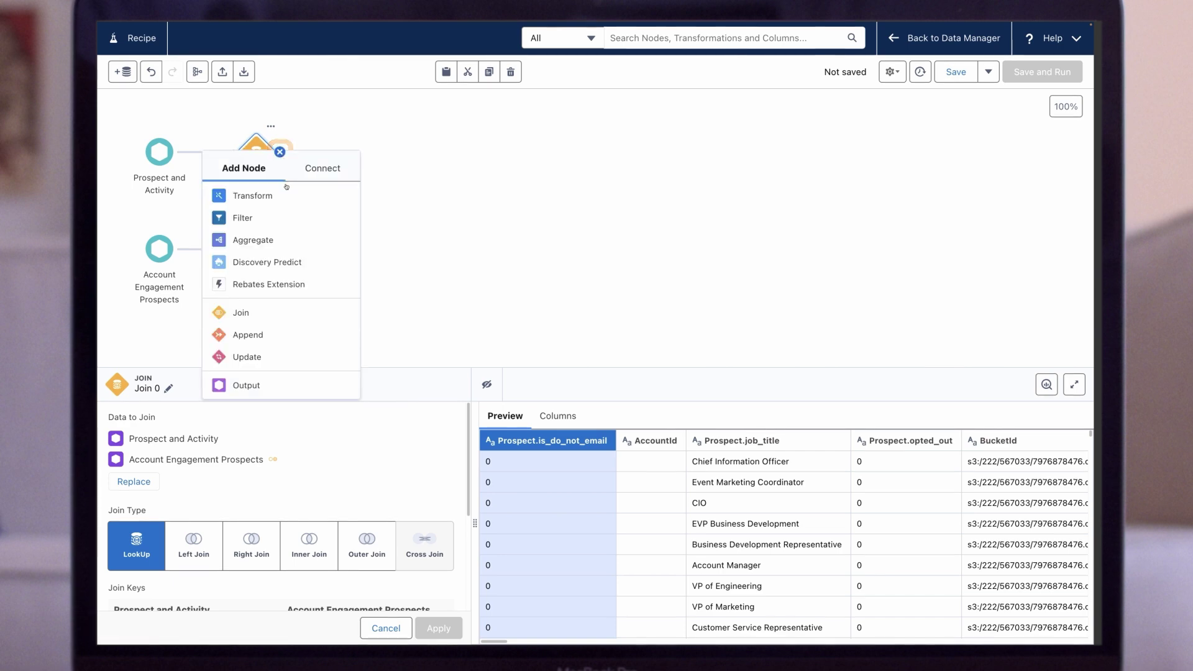
# Step: Add an output writing dataset 'Account Engagement_Enriched Prospect and Activity' to B2B Marketing Analytics
pyautogui.click(266, 386)
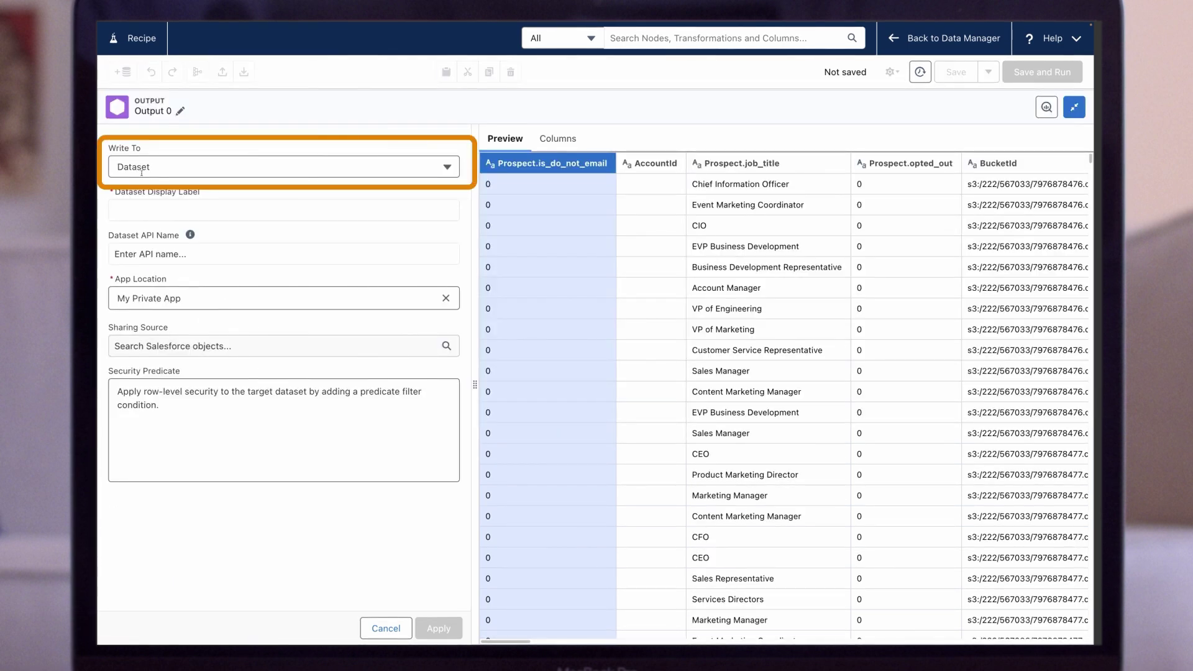
pyautogui.click(133, 211)
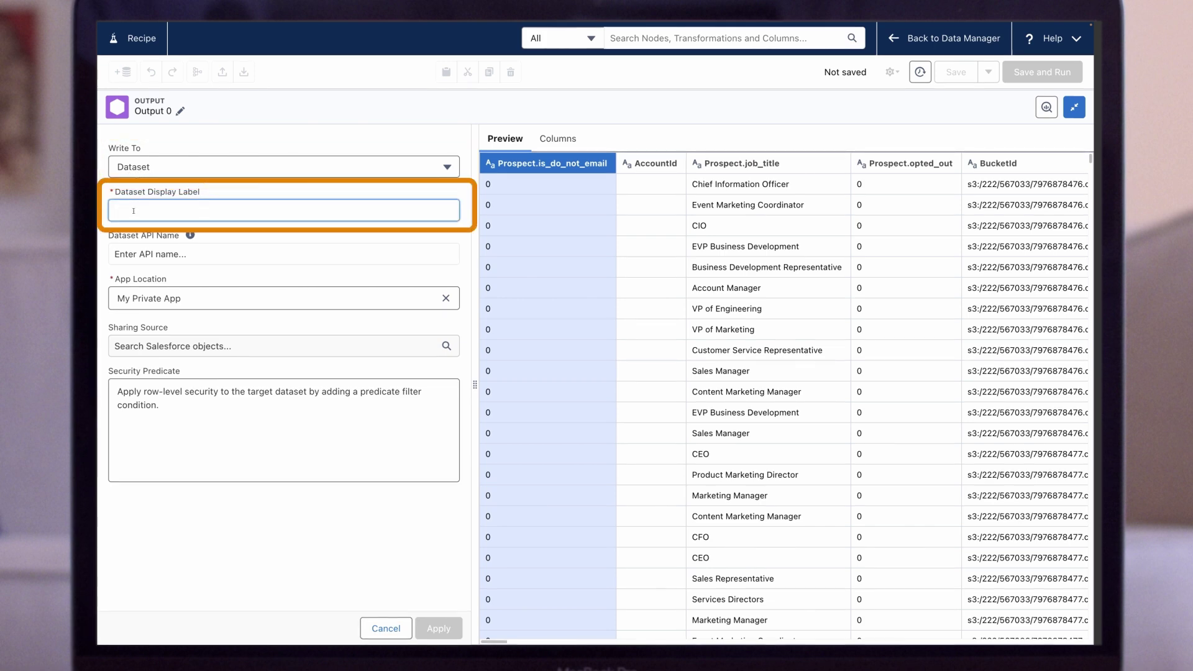
pyautogui.write('Account Engagement_Enriched Prospect and Activity')
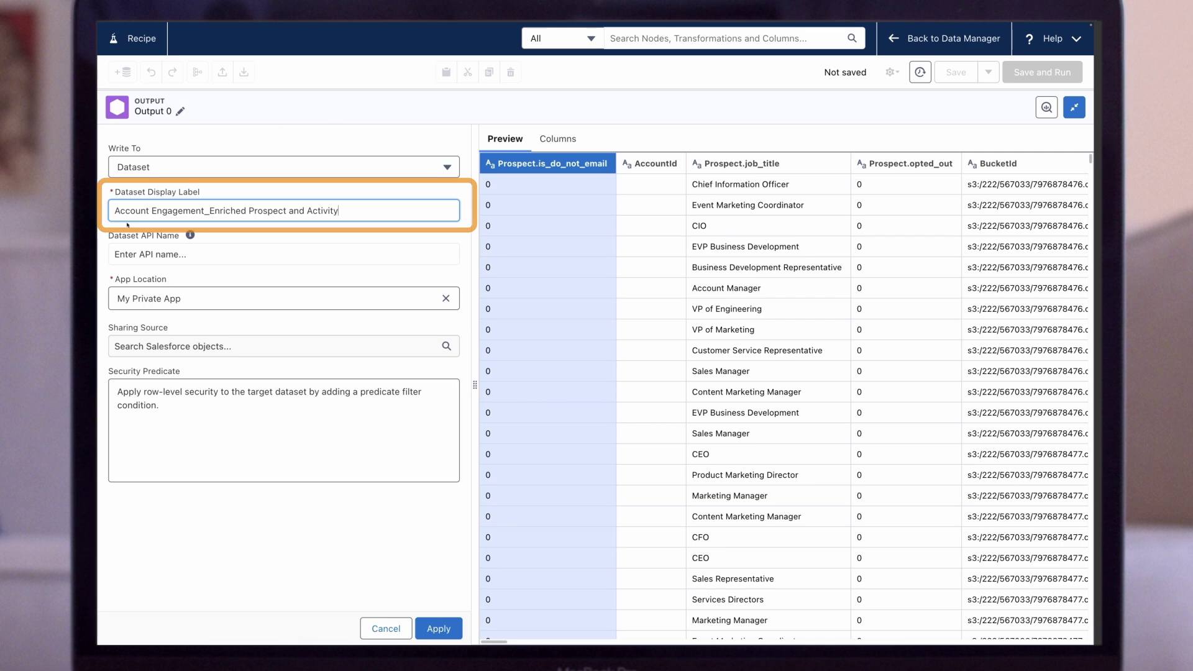
pyautogui.click(424, 297)
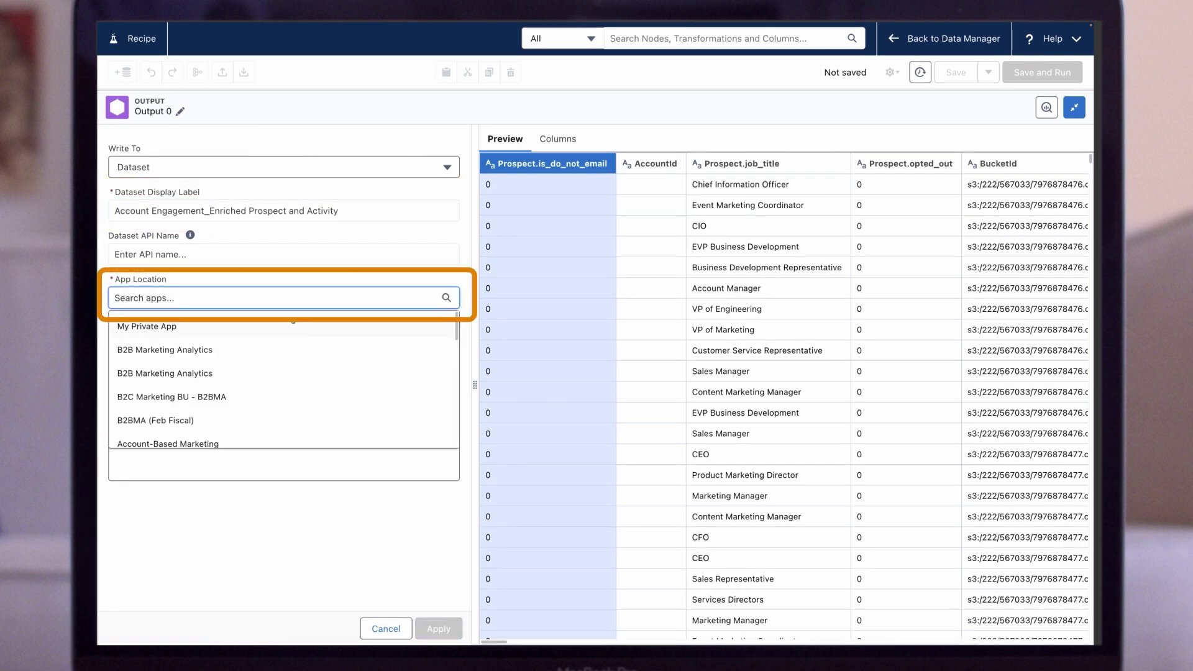
pyautogui.click(192, 352)
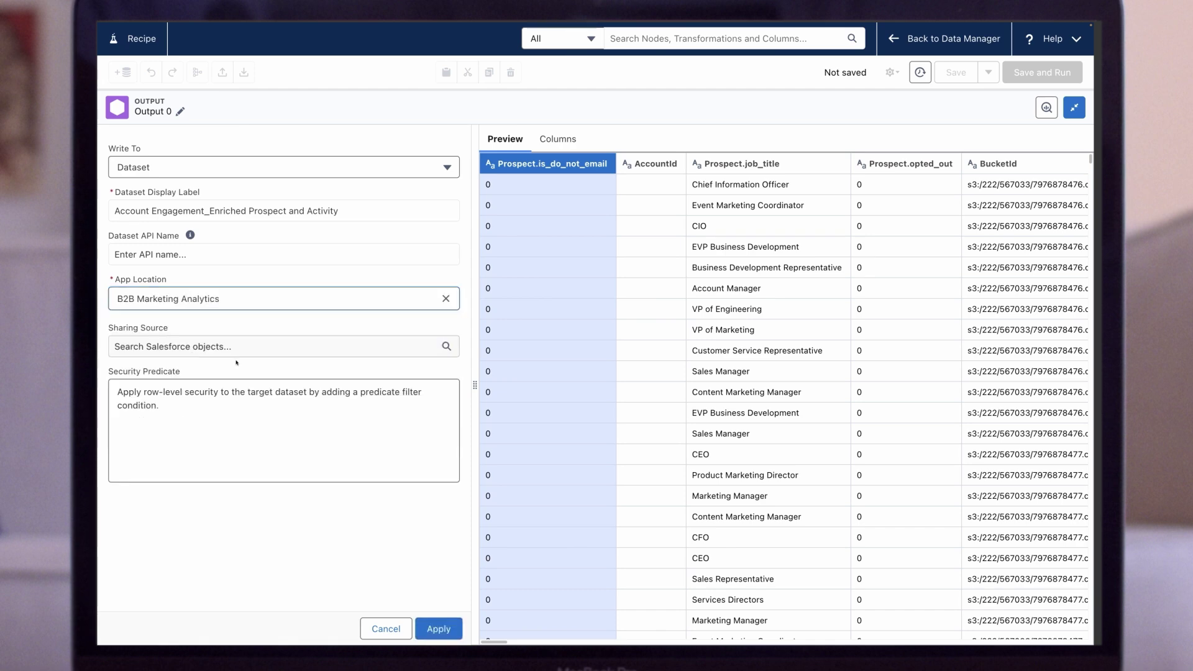
pyautogui.click(439, 629)
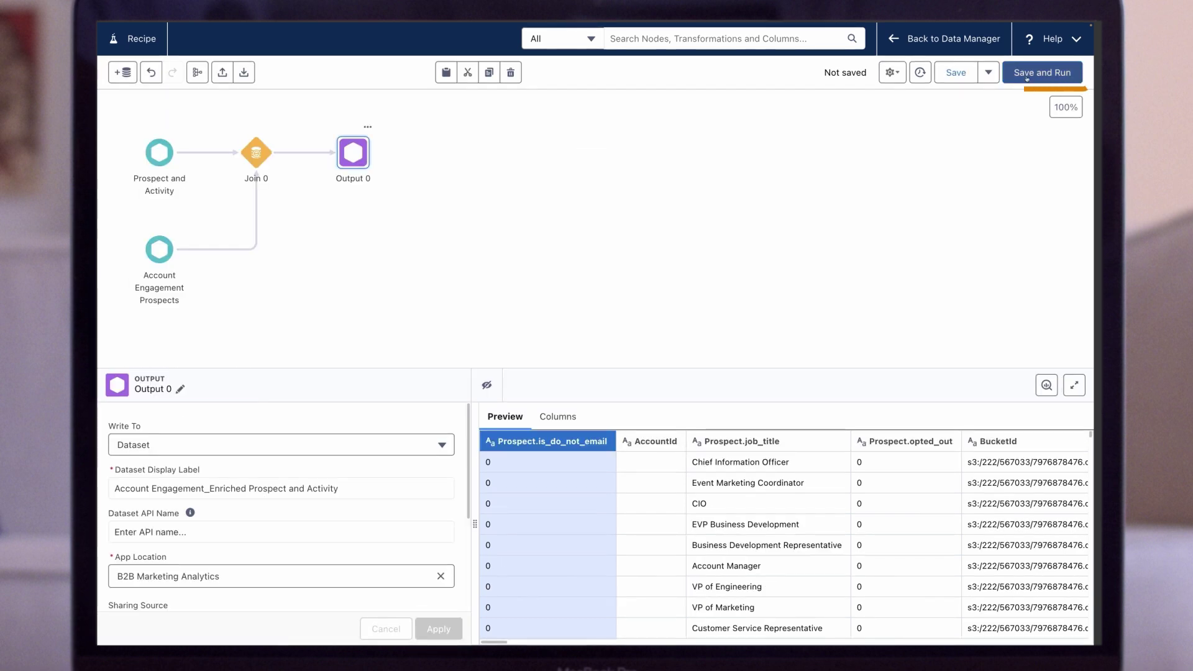
# Step: Save the recipe as 'Account Engagement_Enriched Prospect and Activity' and run it
pyautogui.click(1027, 72)
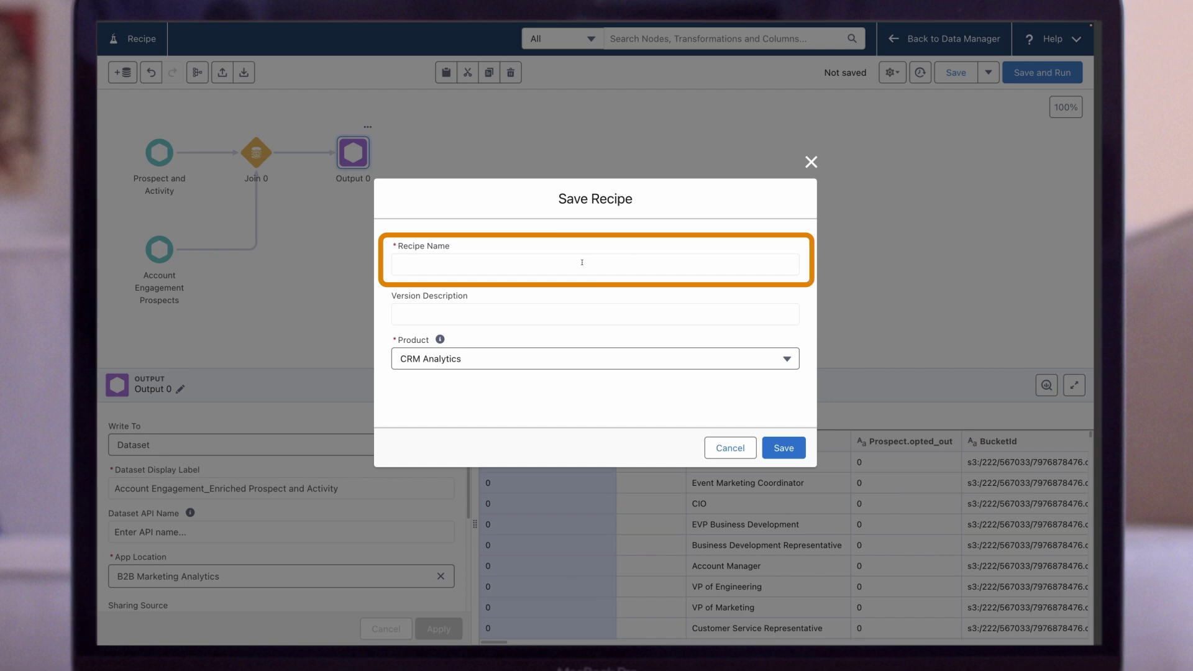
pyautogui.write('Account Engagement_Enriched Prospect and Activity')
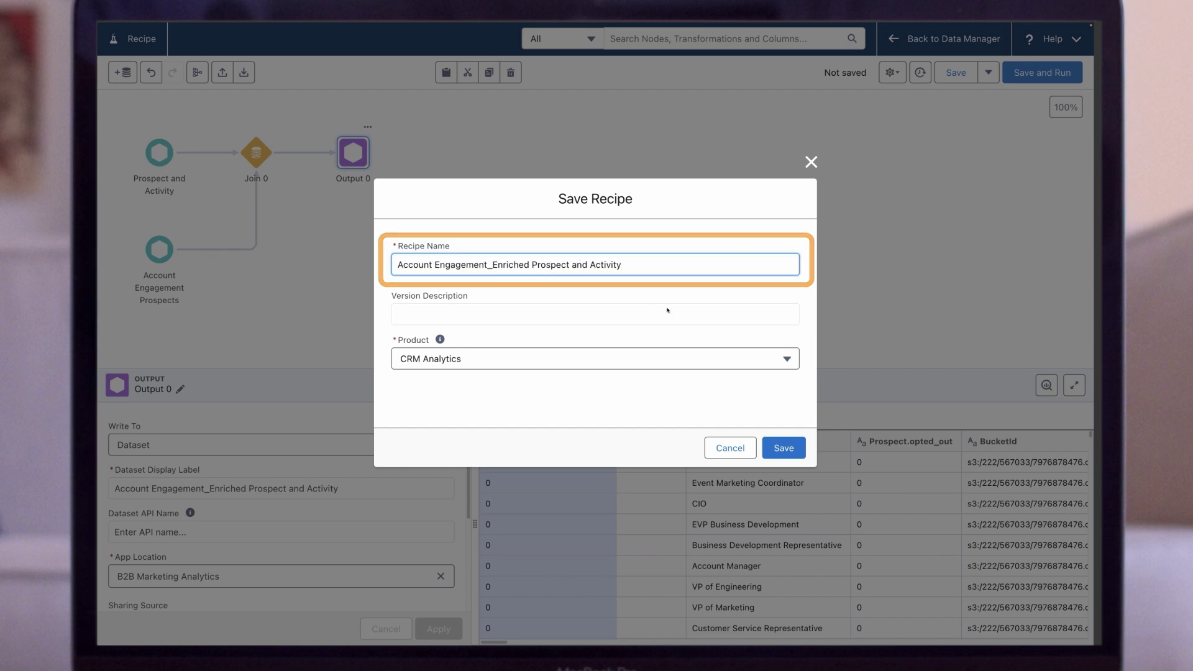
pyautogui.click(783, 448)
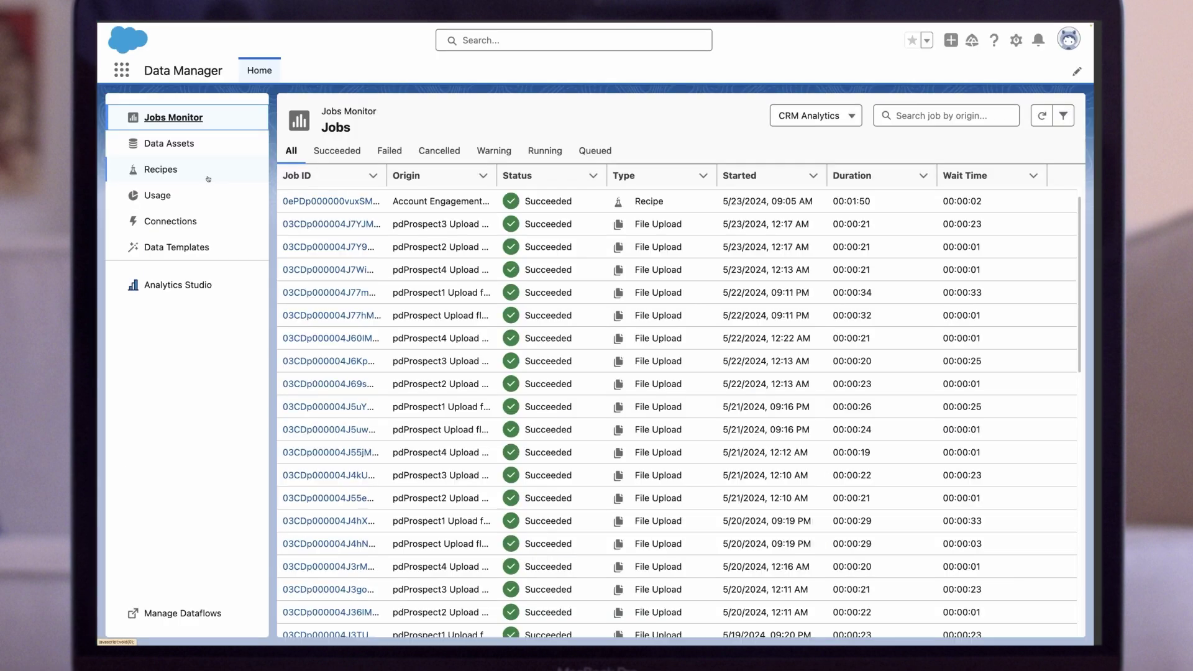
pyautogui.click(207, 178)
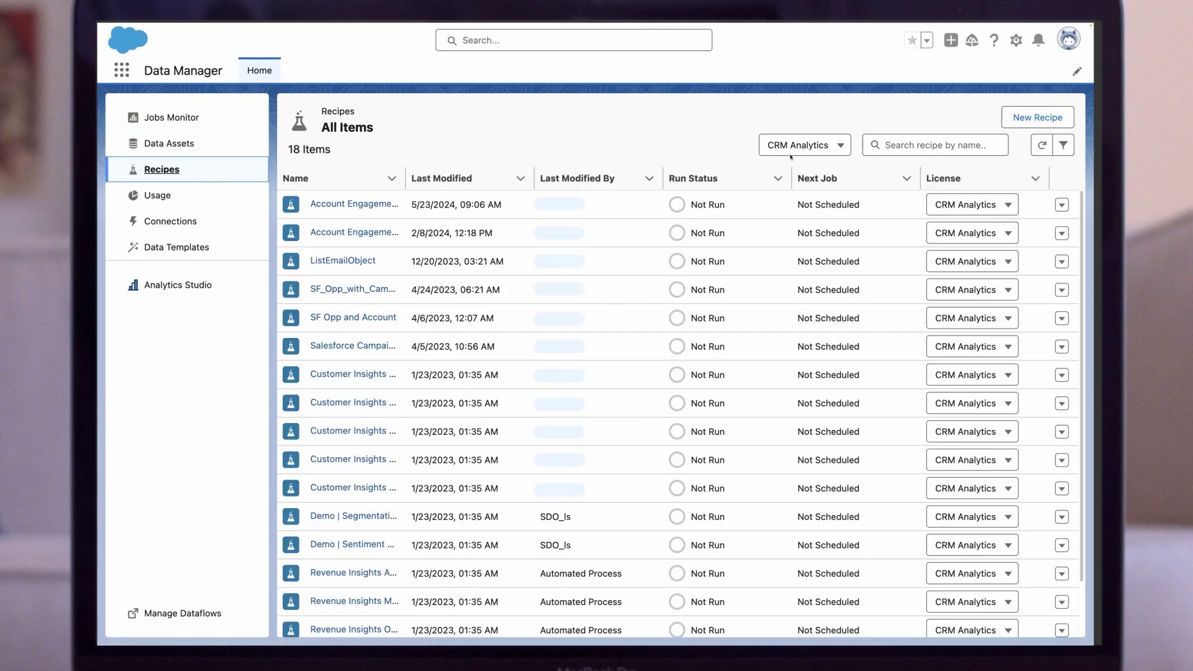
# Step: Schedule the new recipe to run weekly, Monday through Friday at 12:24 AM
pyautogui.click(911, 146)
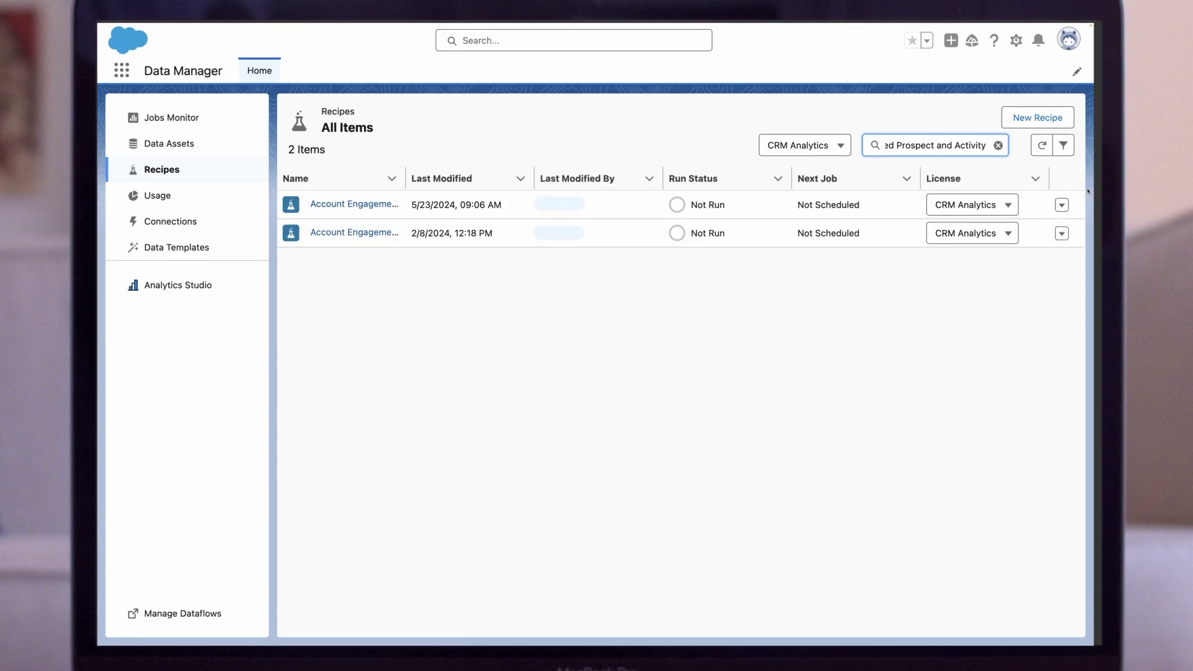
pyautogui.click(1061, 205)
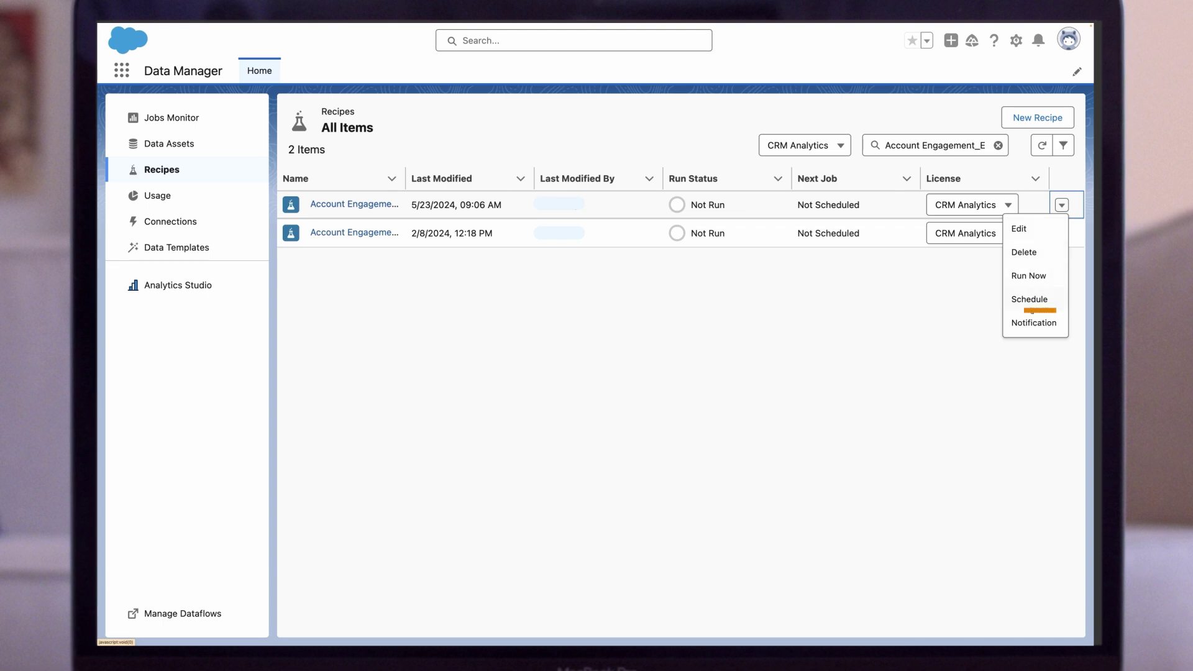
pyautogui.click(1030, 301)
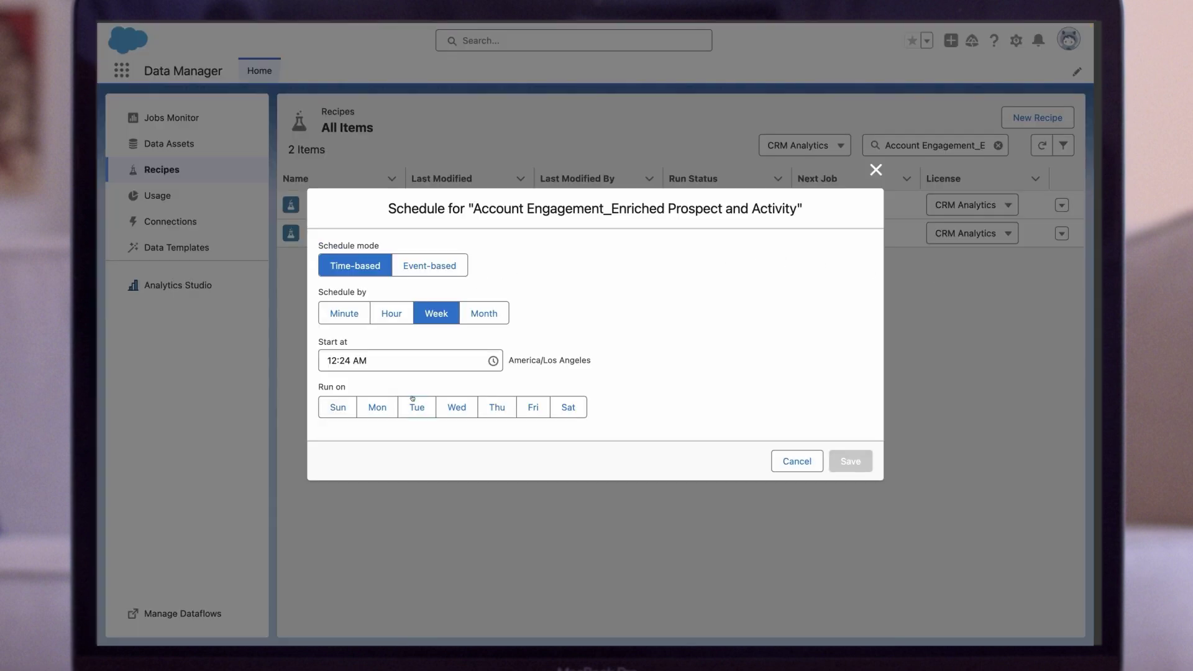
pyautogui.click(379, 409)
pyautogui.click(417, 408)
pyautogui.click(456, 408)
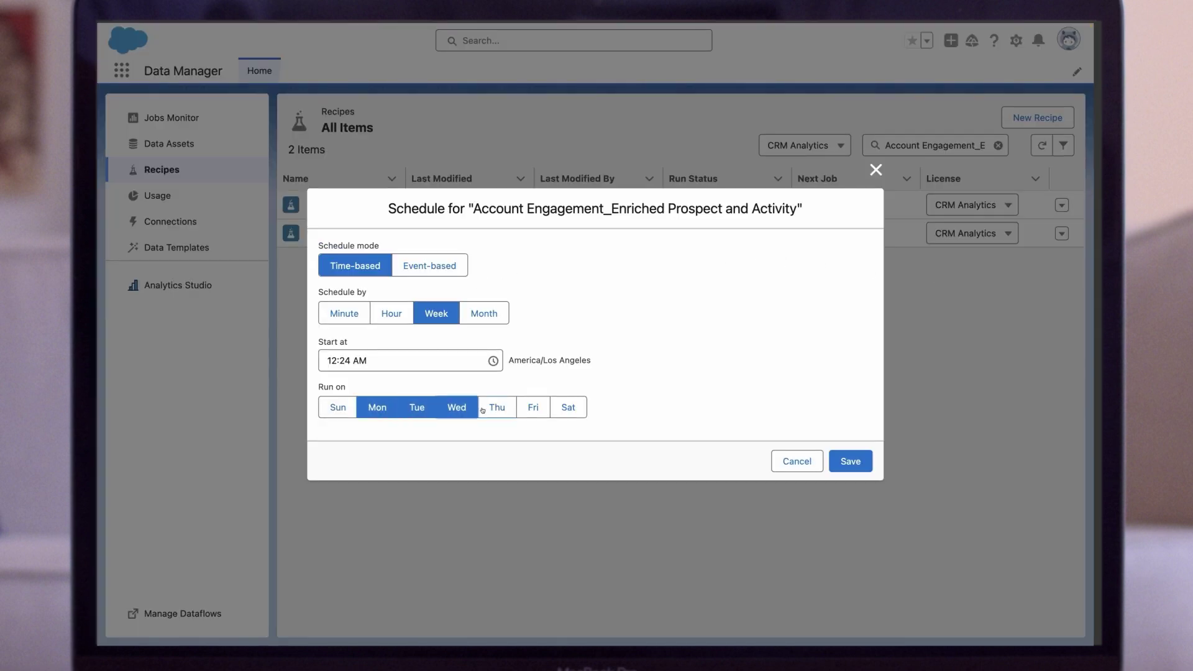
pyautogui.click(497, 408)
pyautogui.click(525, 408)
pyautogui.click(850, 461)
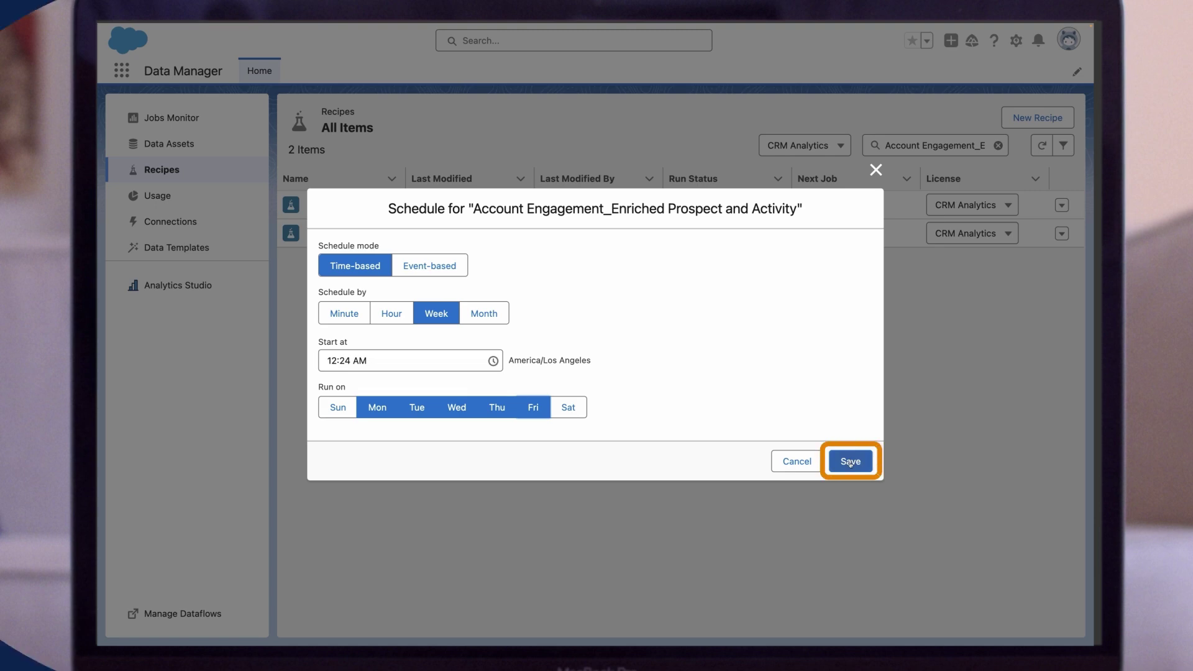